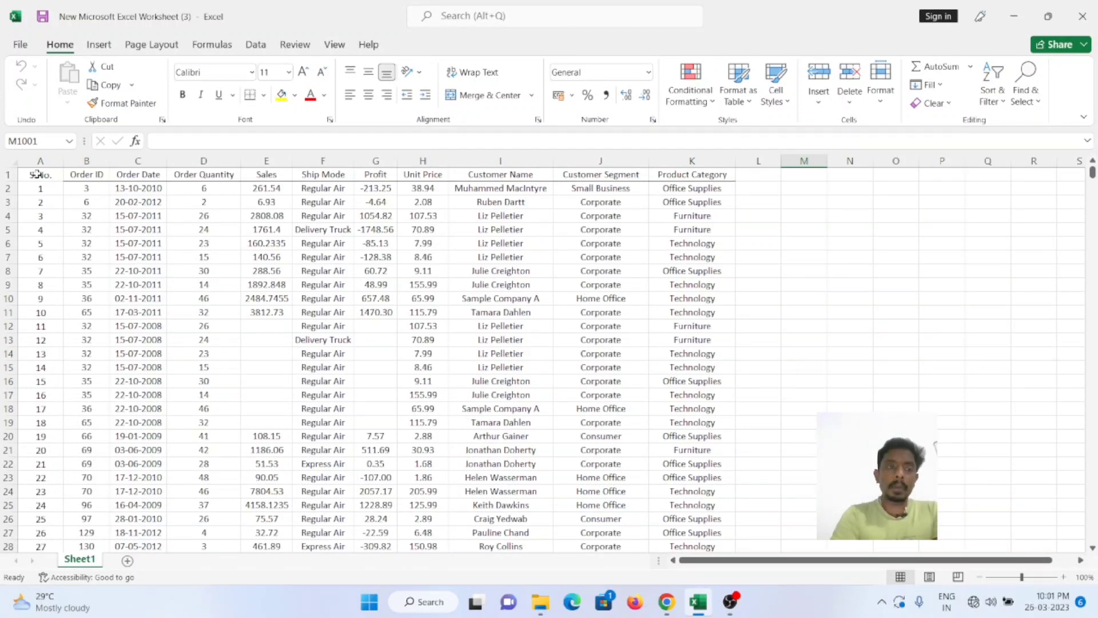
Create a PivotTable on a new worksheet from all the data in Sheet1
left_click(12, 163)
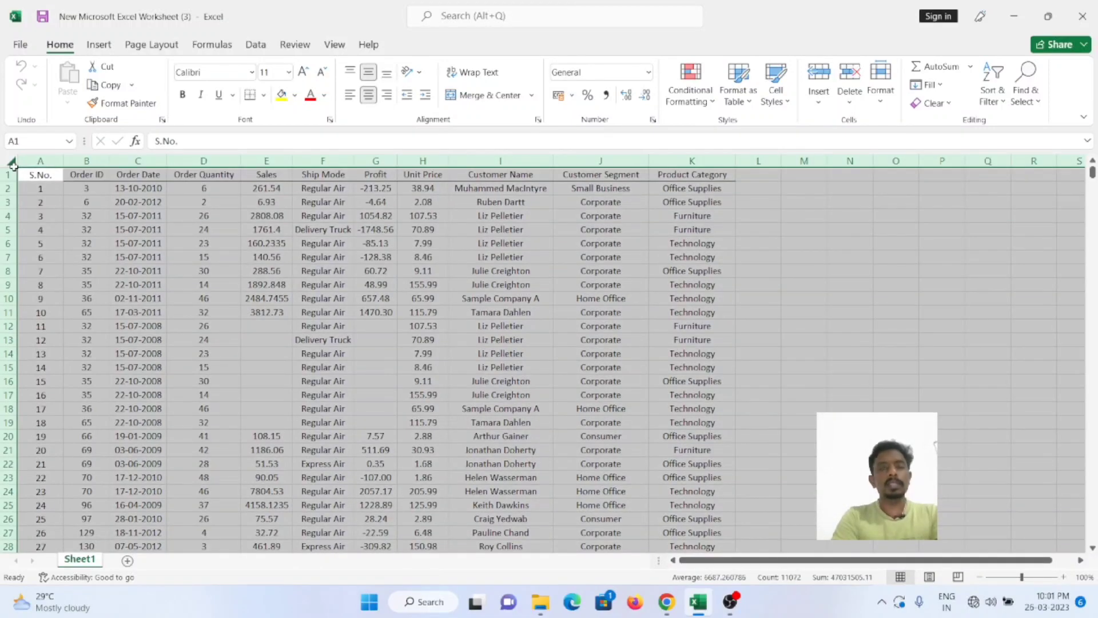
left_click(95, 51)
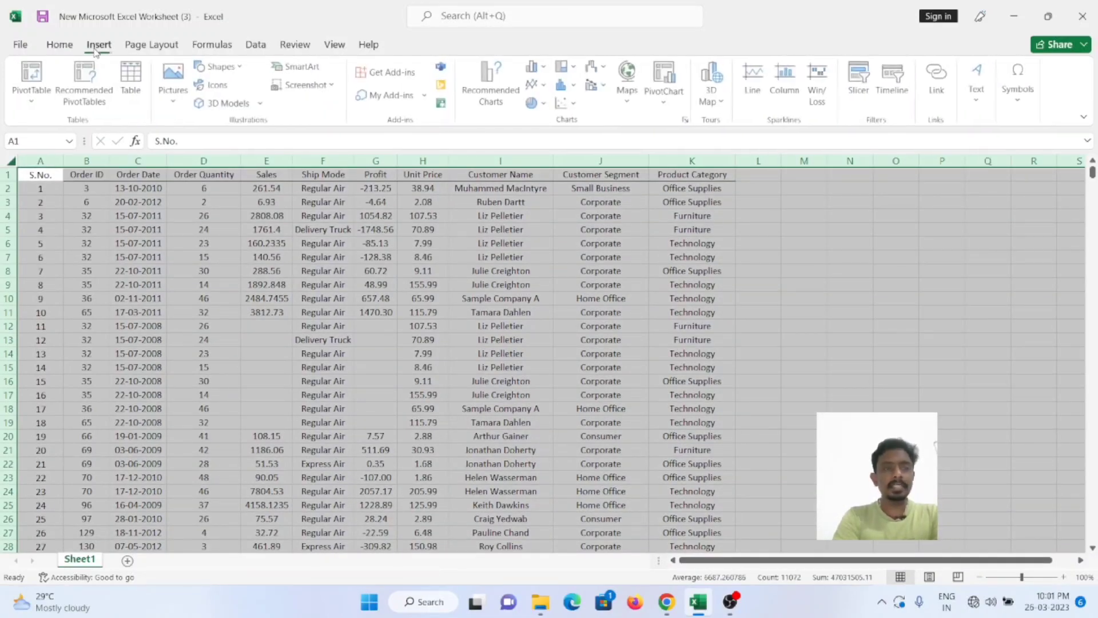
left_click(33, 80)
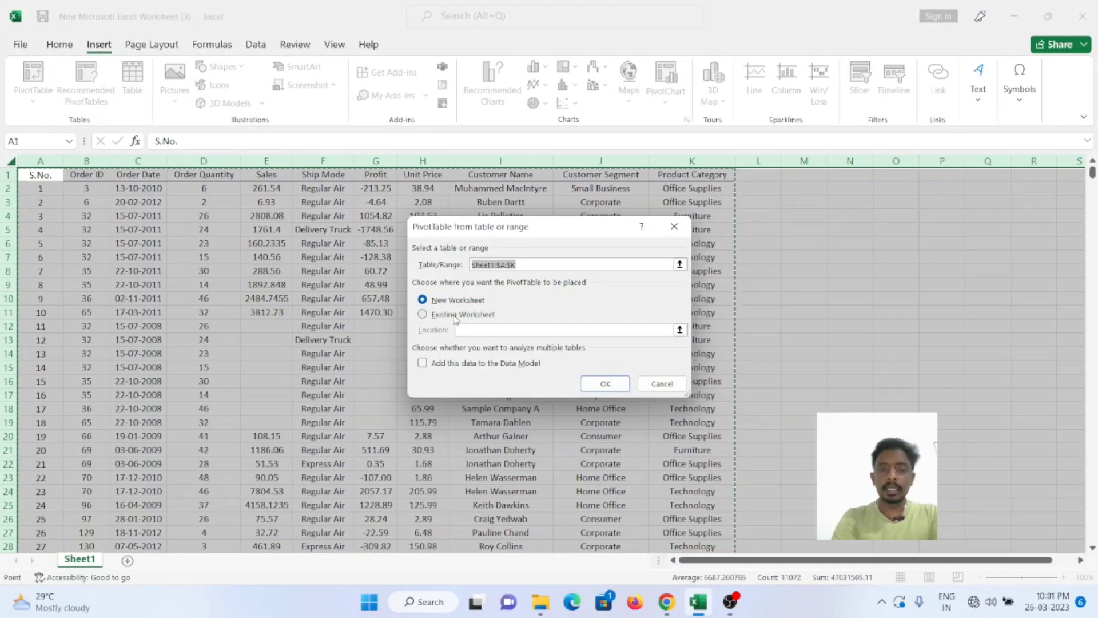
left_click(594, 384)
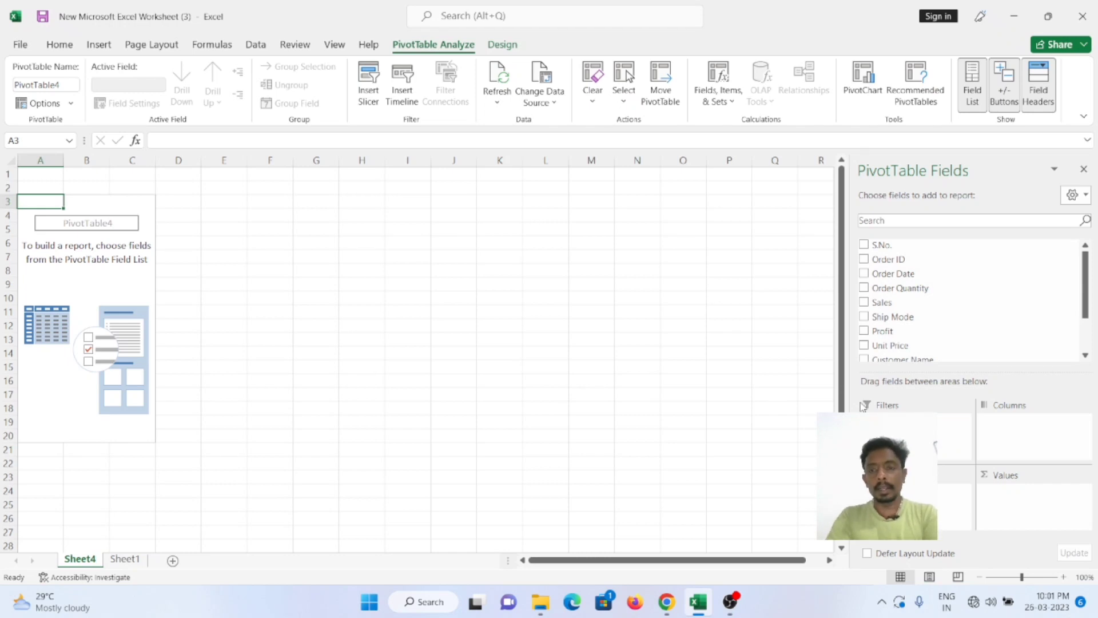
Add the Order Date field to the PivotTable and compare it with the Order Date column in Sheet1
left_click(864, 274)
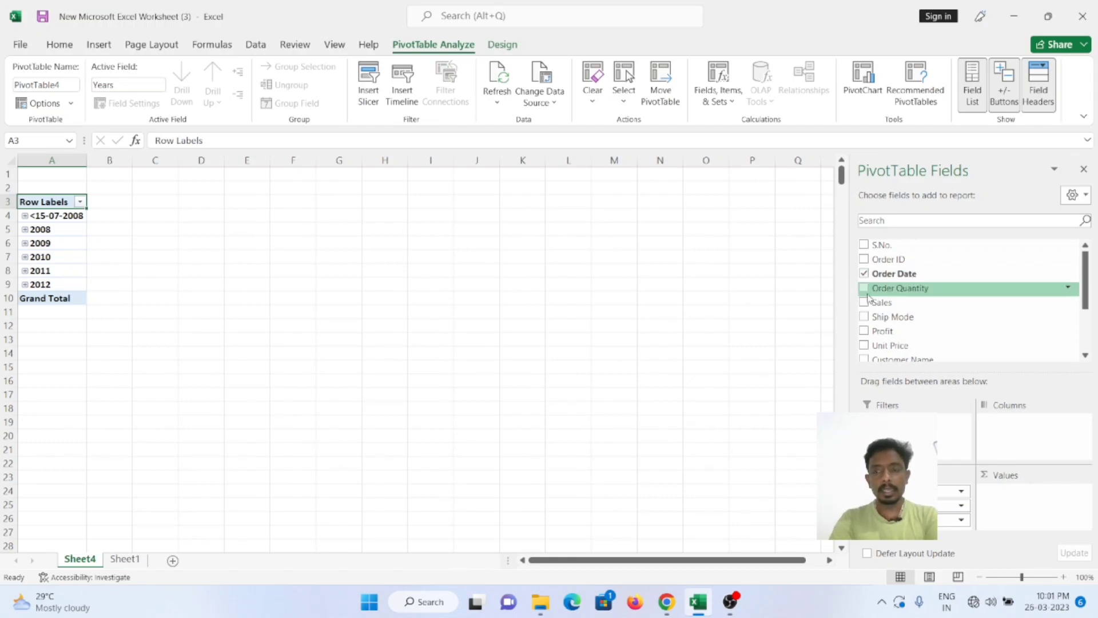
left_click(865, 289)
left_click(864, 289)
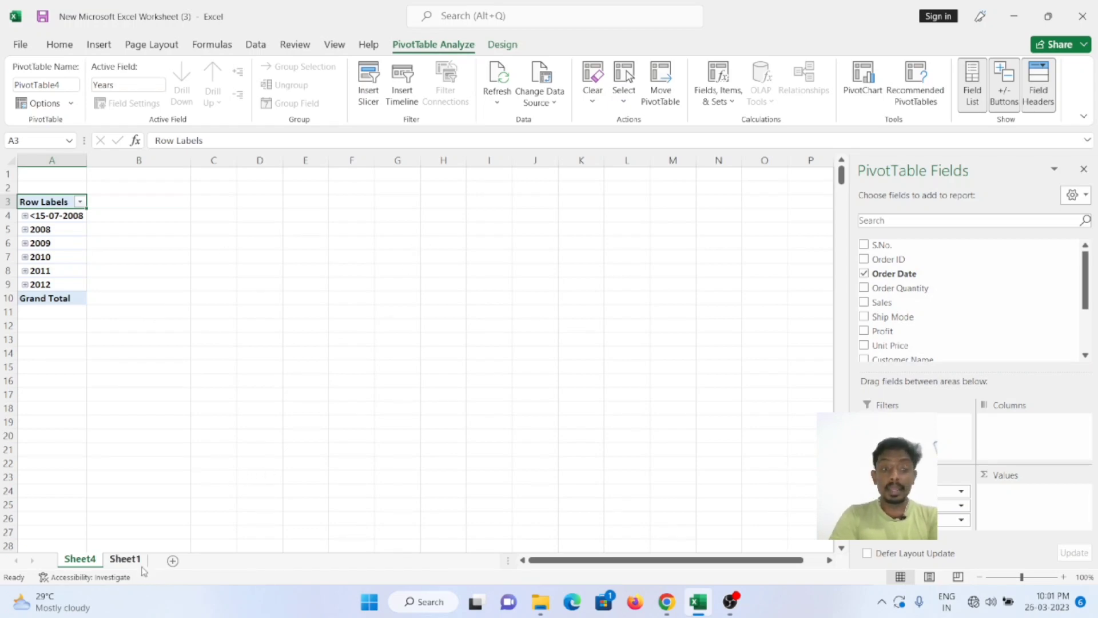
left_click(124, 559)
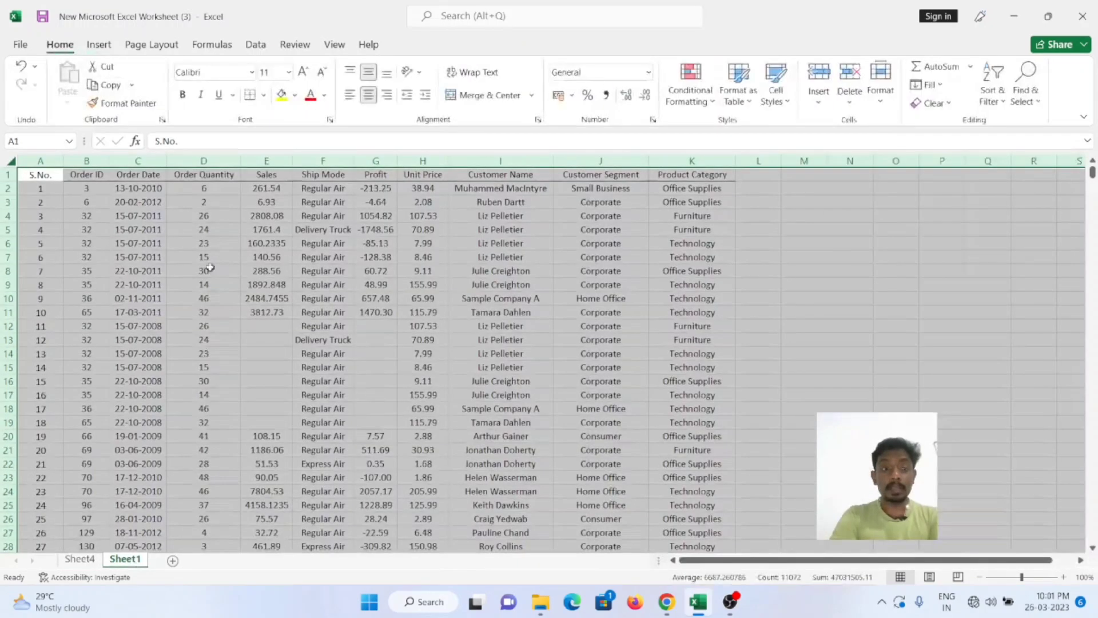
left_click(143, 200)
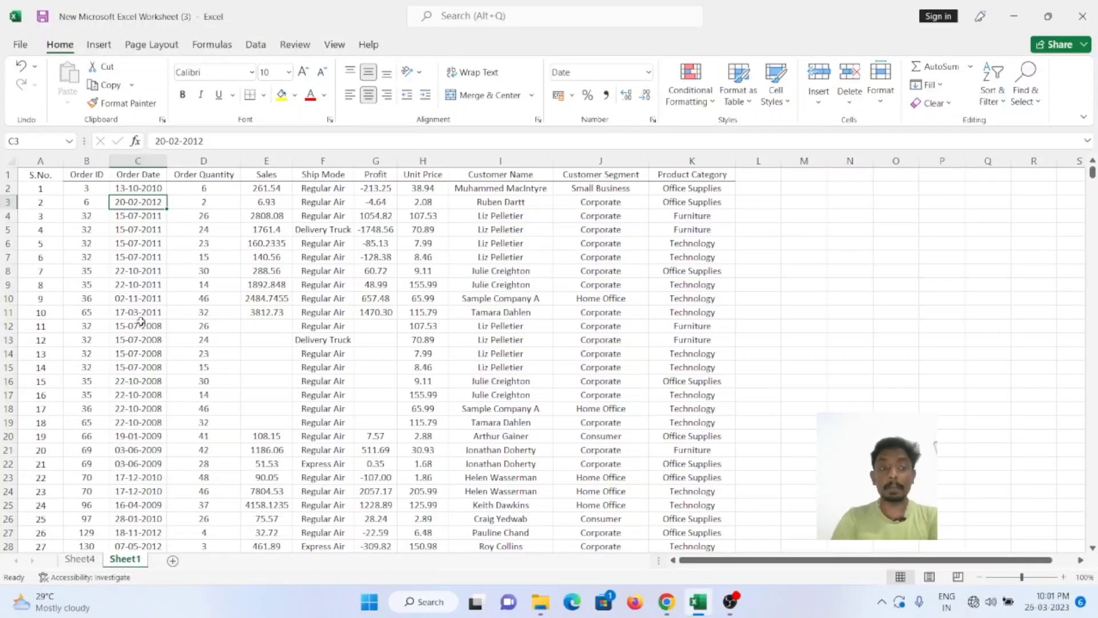
left_click(80, 559)
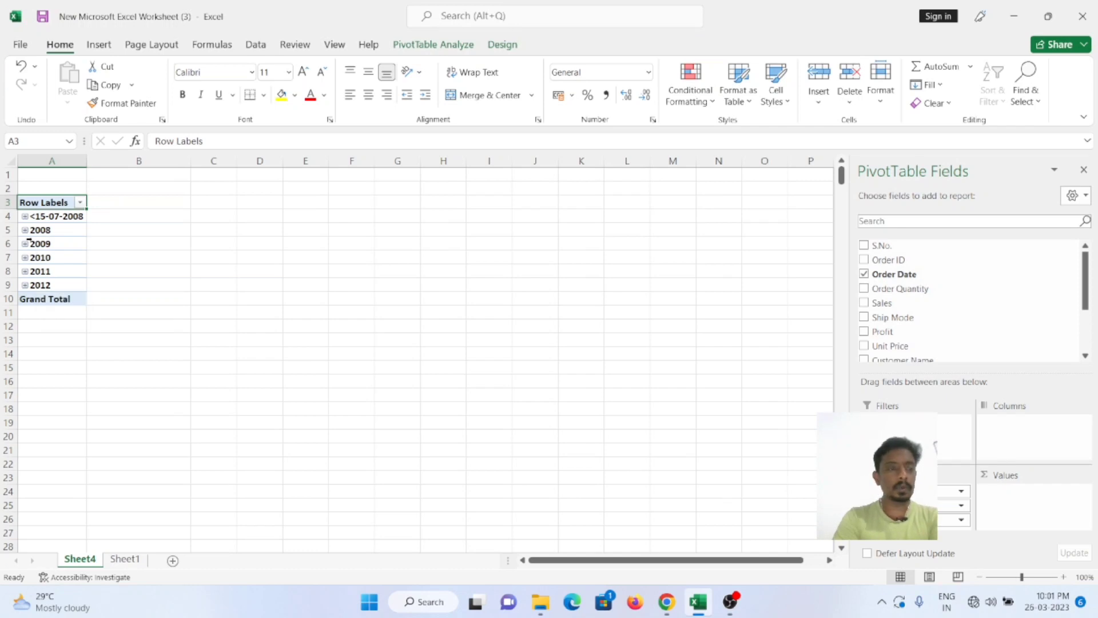
Expand 2008 with its Qtr3 and Qtr4 groups, and 2009, to view the quarters and months
left_click(26, 231)
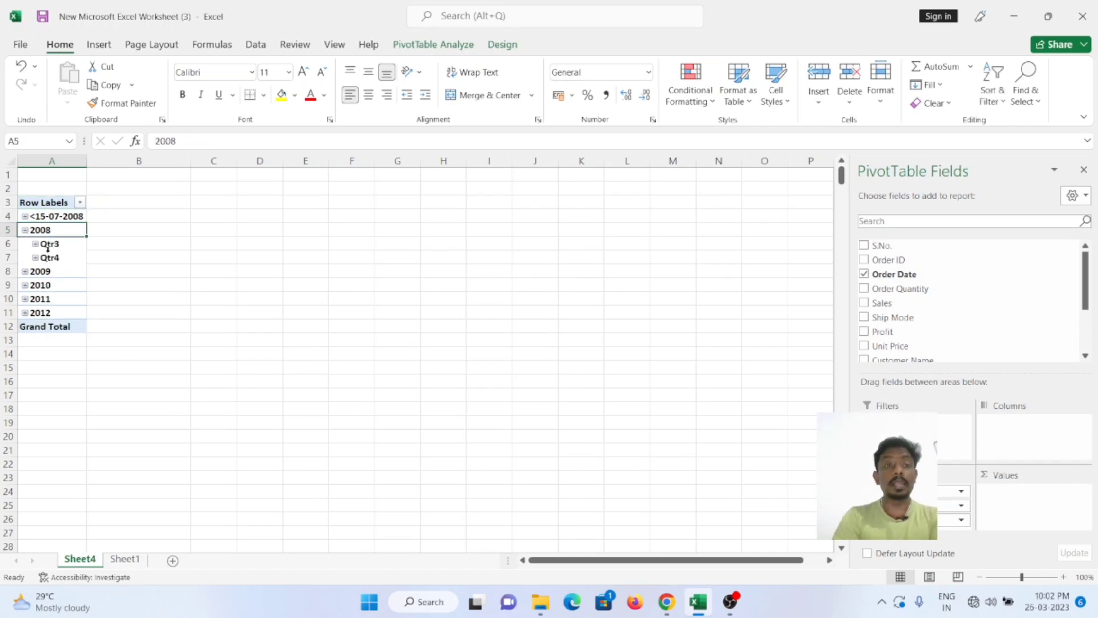
left_click(35, 245)
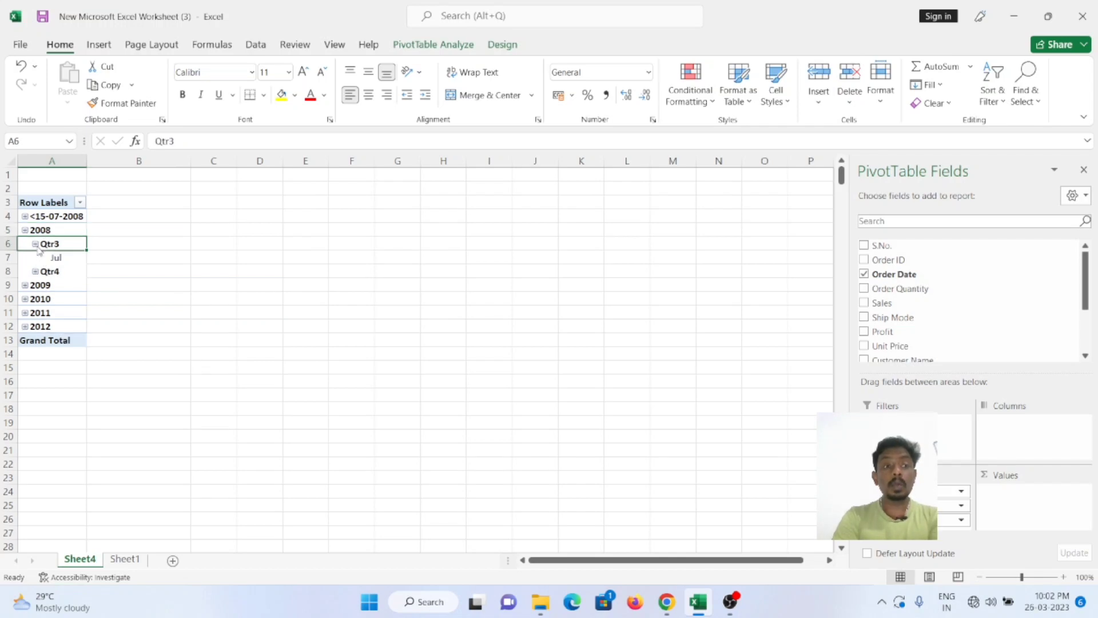
left_click(35, 272)
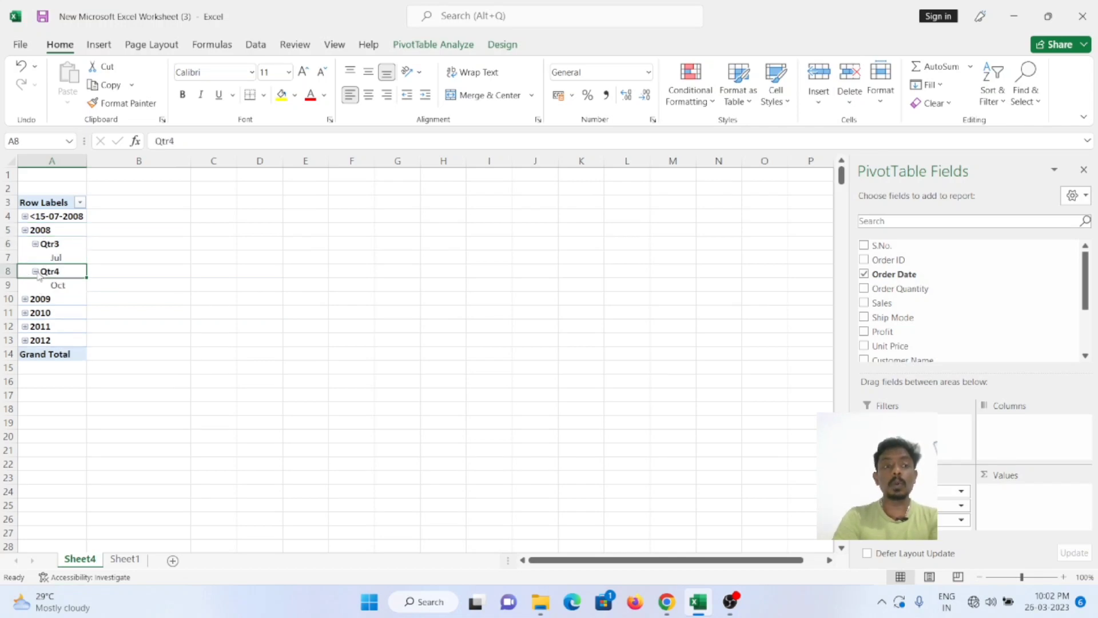
left_click(25, 299)
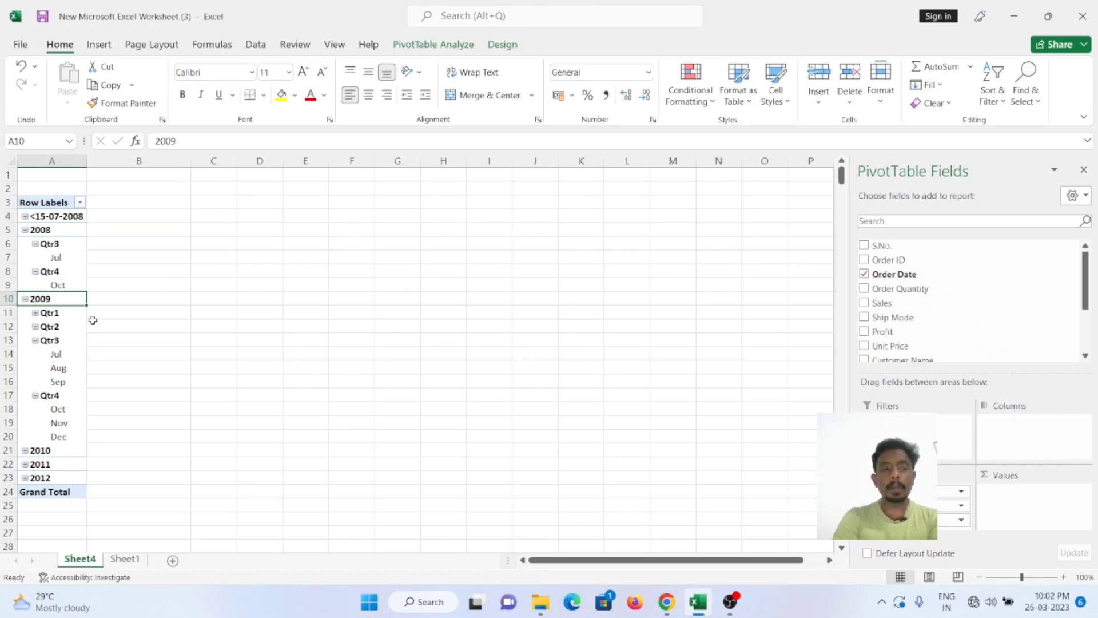
Add Order Quantity as a summed value and collapse the 2008 and 2009 groups so only the years are listed
left_click(864, 289)
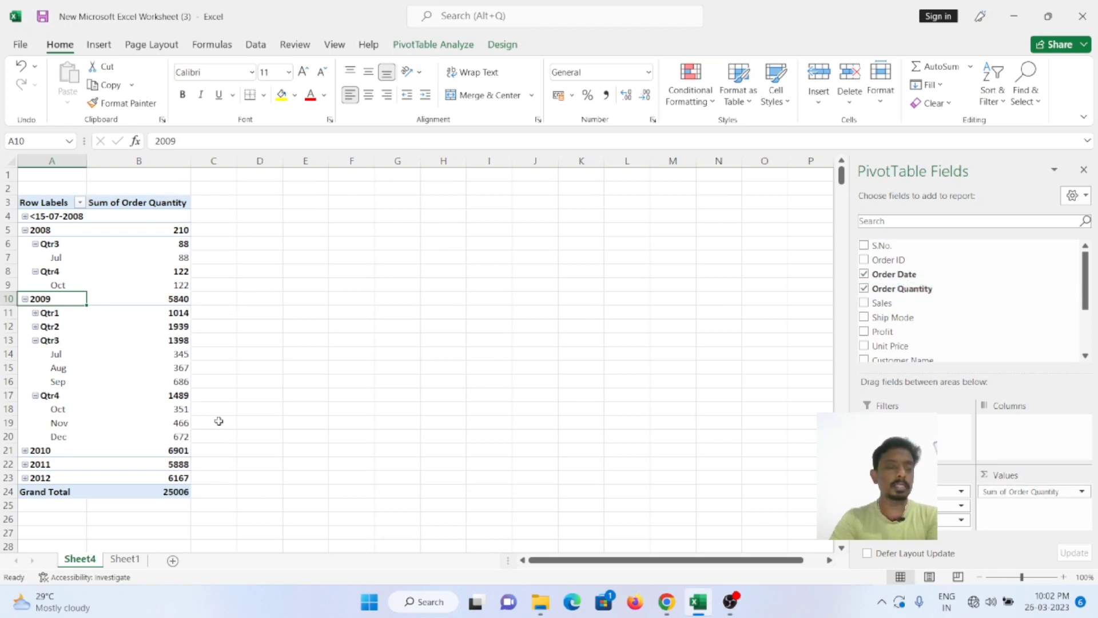
left_click(35, 244)
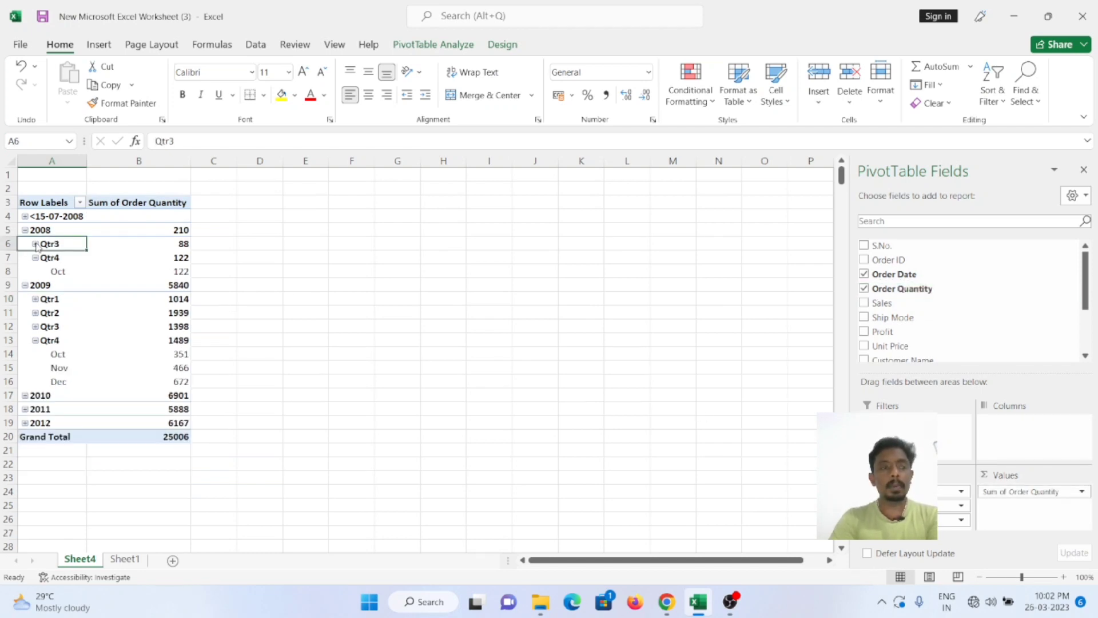
left_click(36, 258)
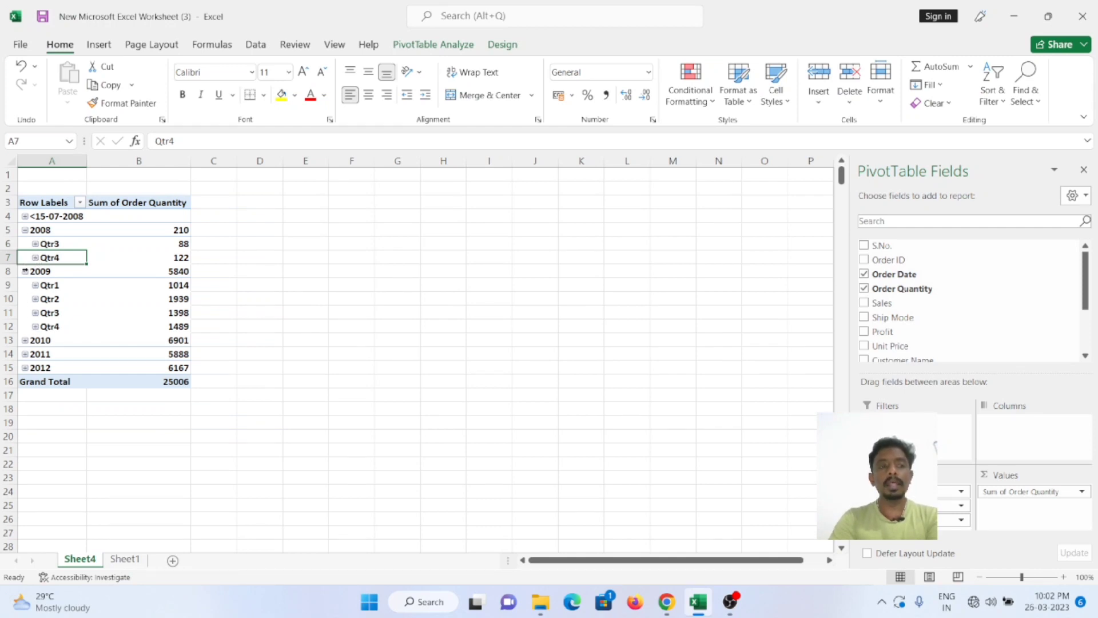
left_click(24, 271)
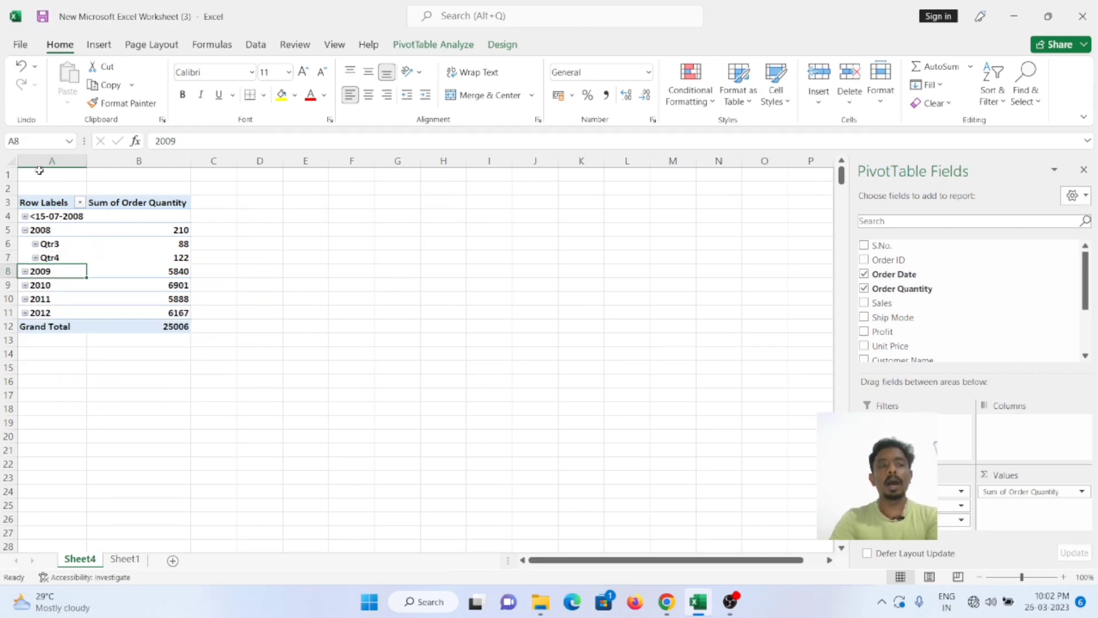
left_click(25, 230)
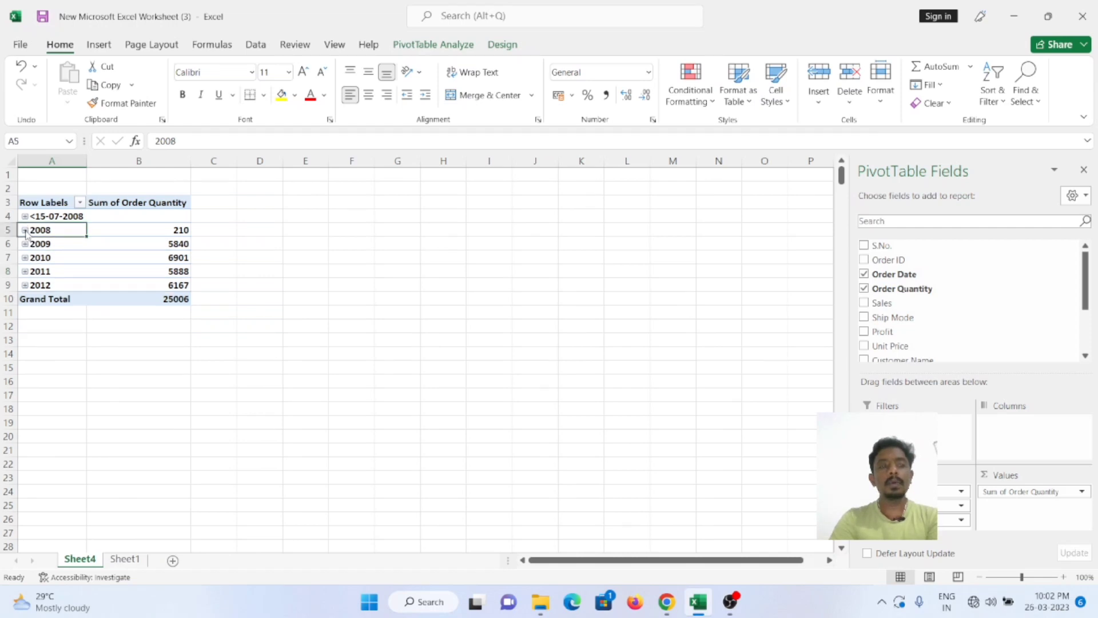
Copy the 2008 to 2012 rows with their order quantities from the PivotTable and paste them at cell F9
left_click_drag(51, 229, 58, 273)
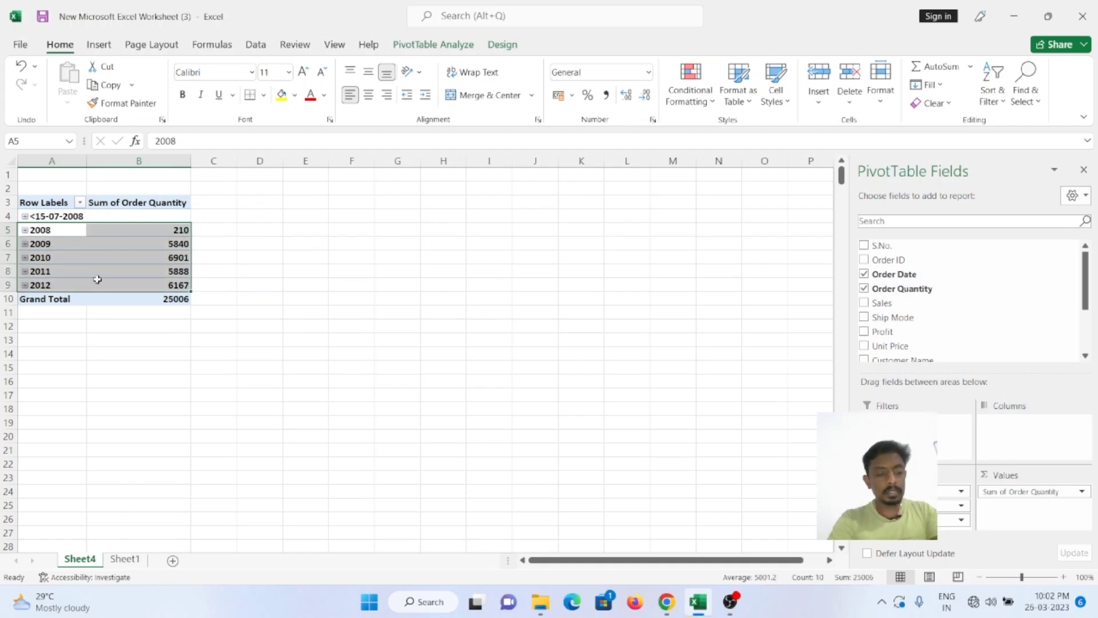
key("ctrl+c")
left_click(369, 286)
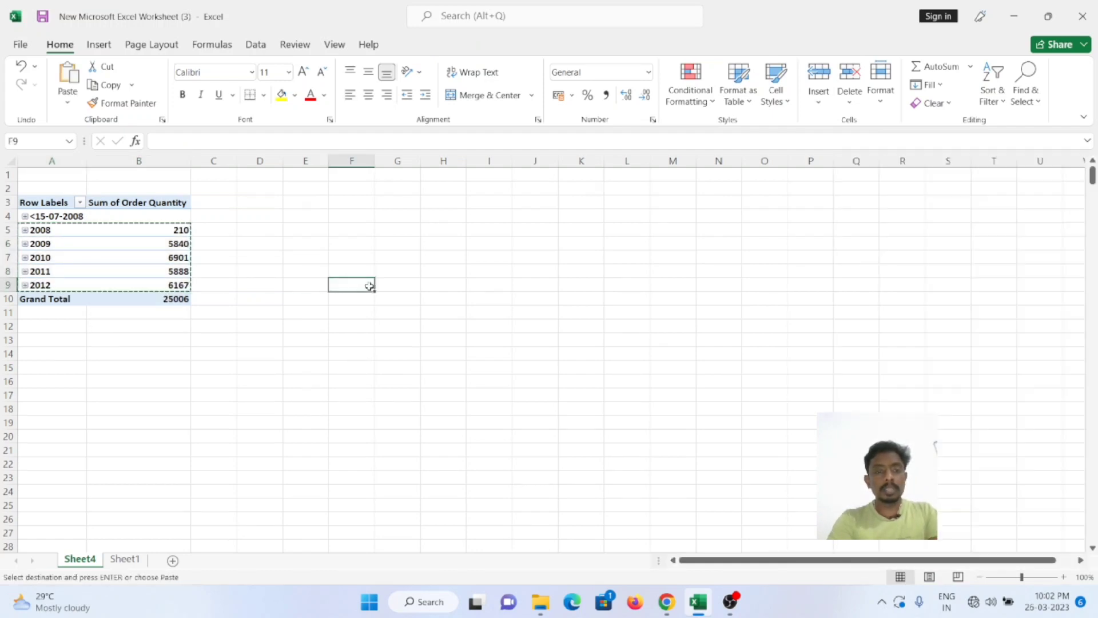
key("ctrl+v")
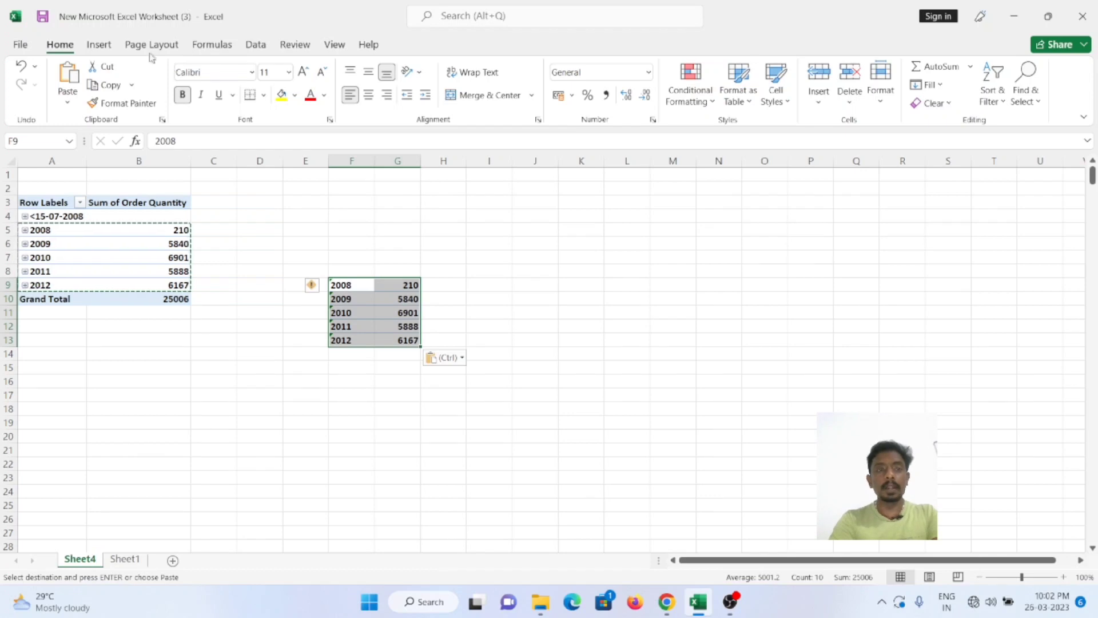
left_click(100, 47)
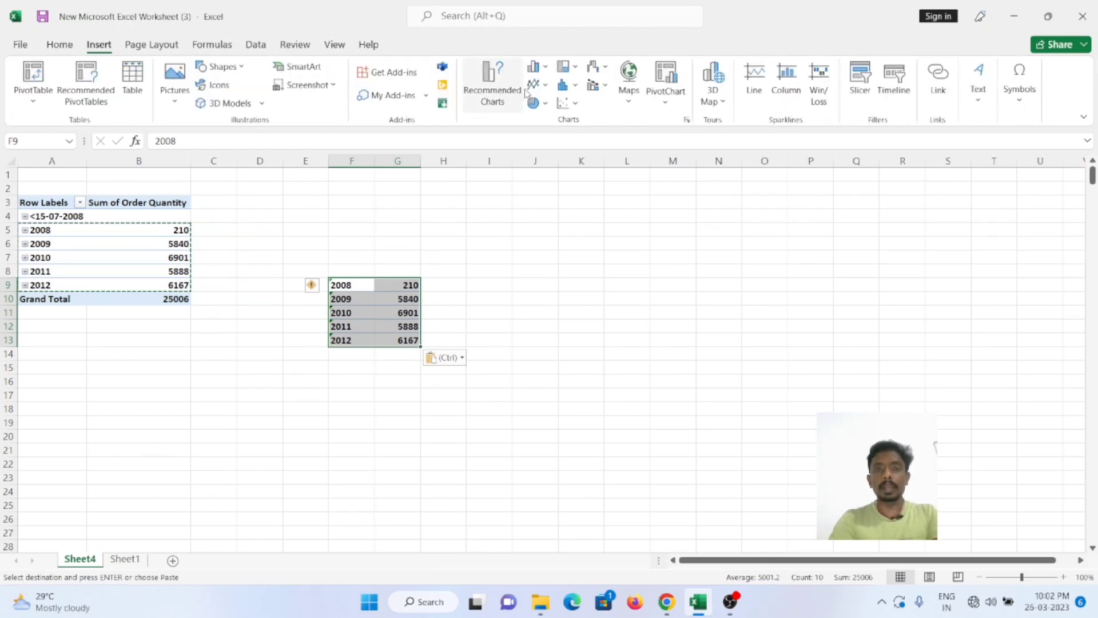
left_click(493, 85)
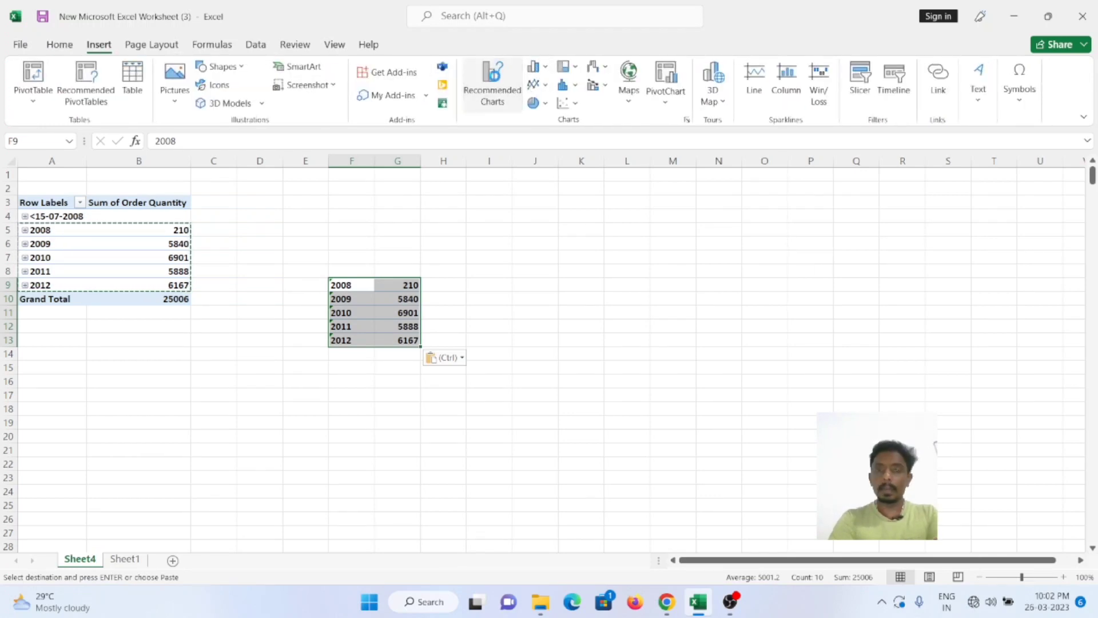
double_click(429, 175)
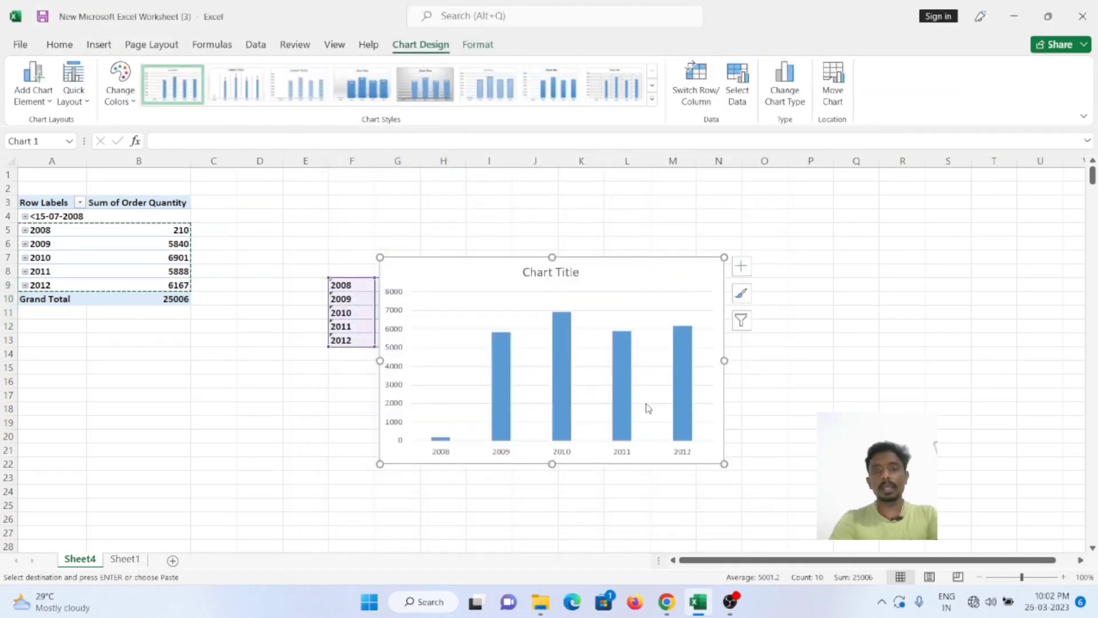
left_click_drag(629, 279, 838, 258)
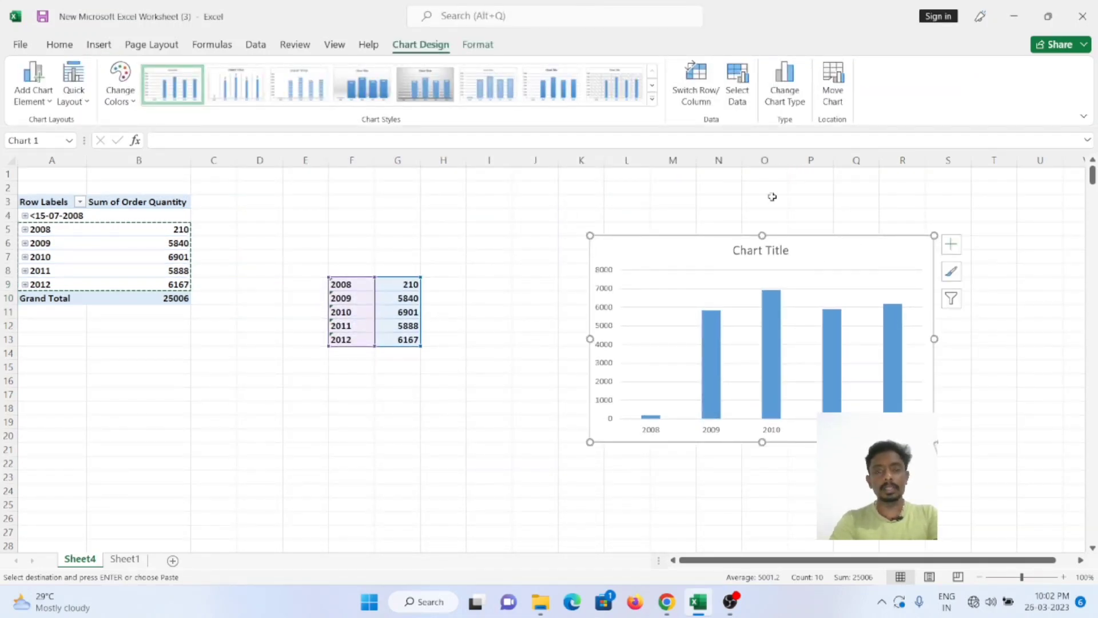
key("Delete")
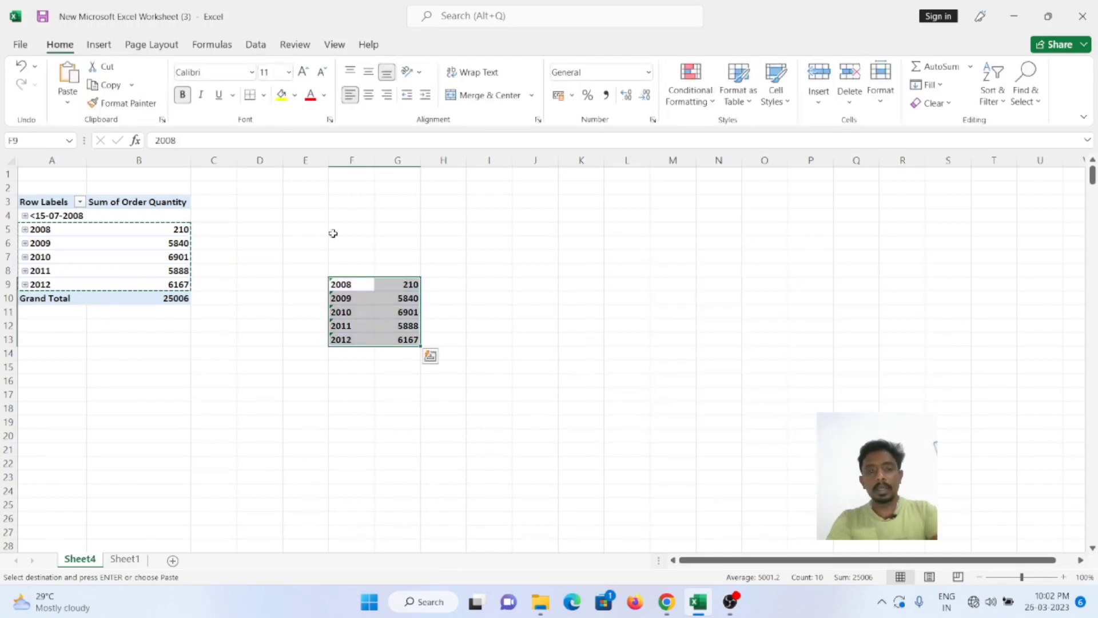
Add the headers Year in F8 and Quantity in G8 above the pasted data
left_click(350, 270)
key("Caps_Lock")
type("Y")
key("Caps_Lock")
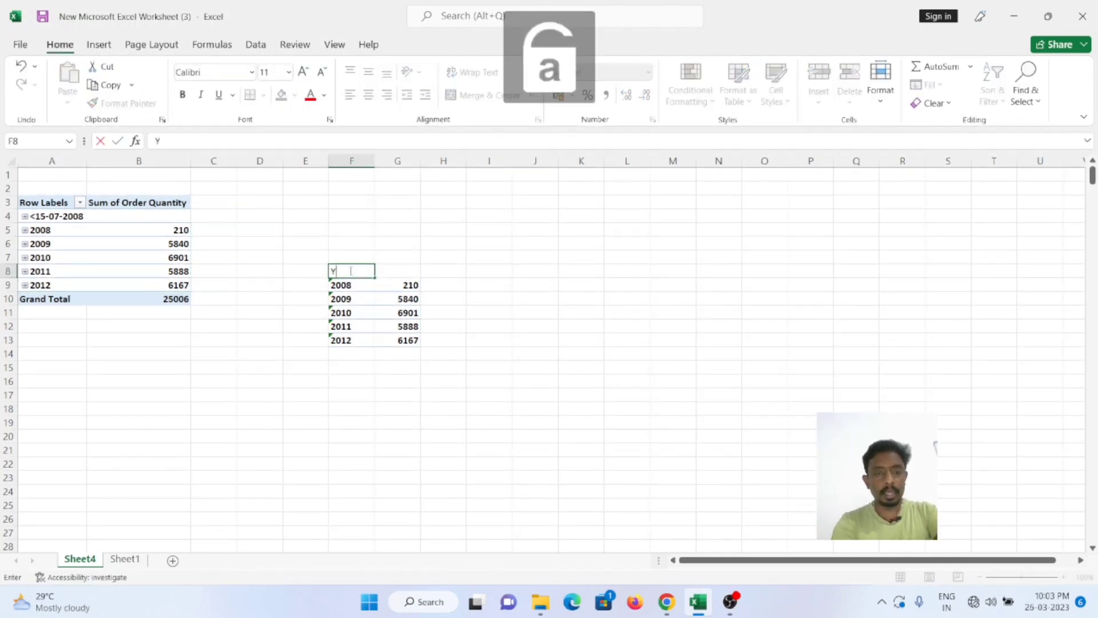
type("ear")
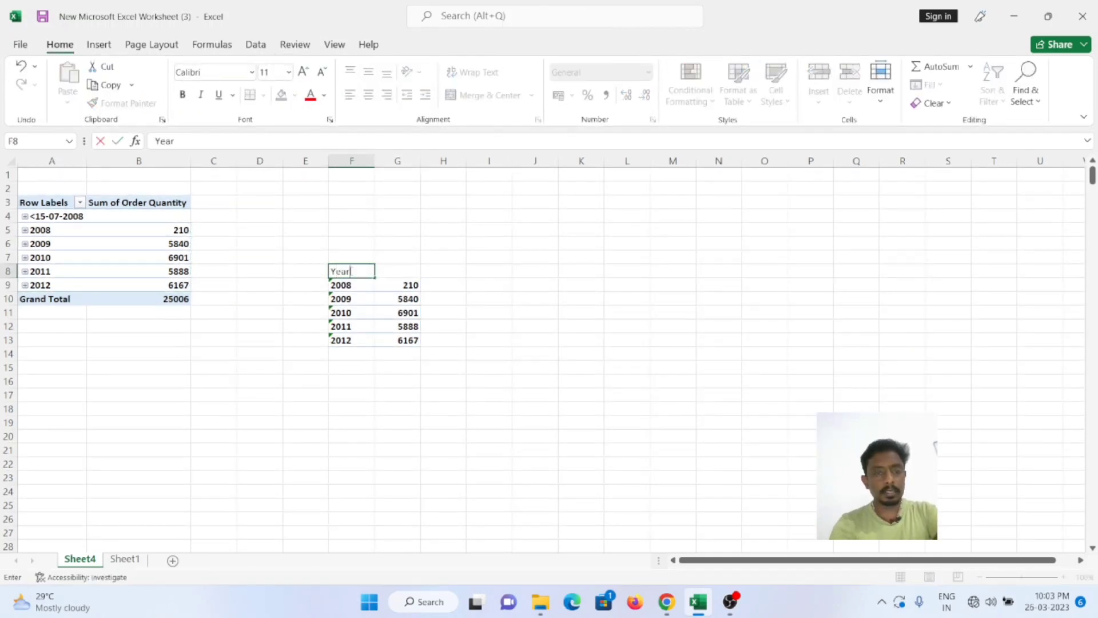
left_click(409, 270)
key("Caps_Lock")
type("Q")
key("Caps_Lock")
type("u")
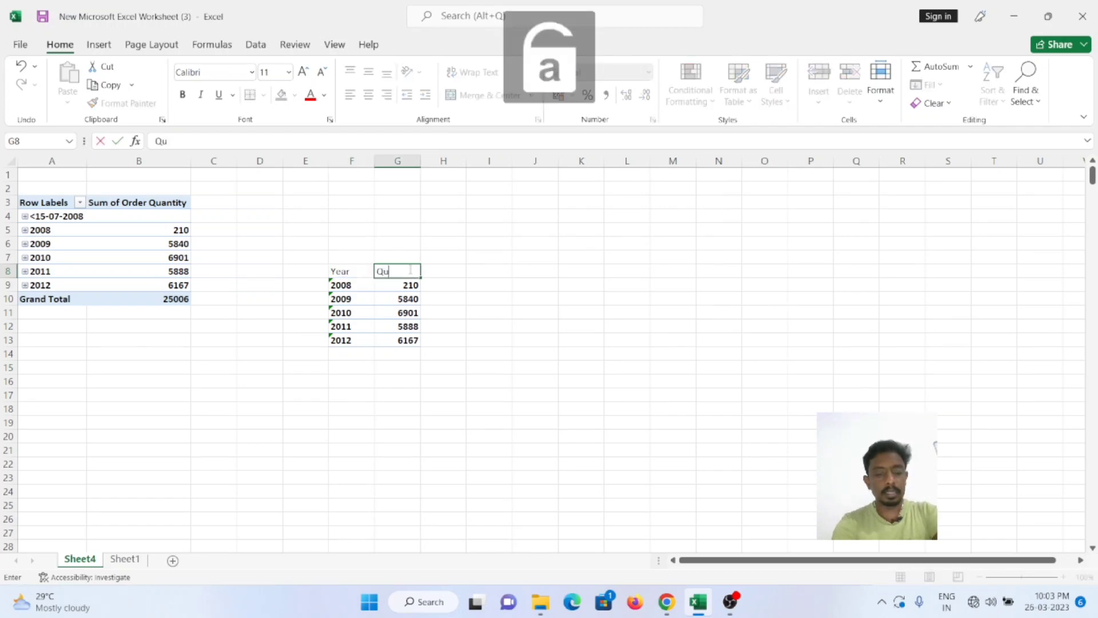
type("antity")
left_click(480, 286)
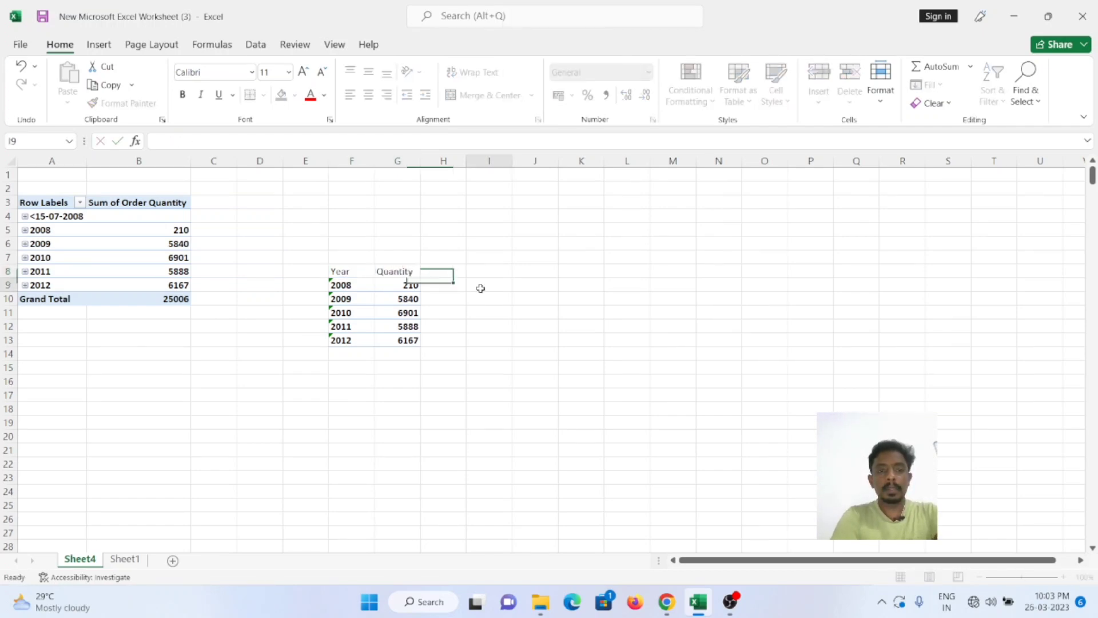
Insert the recommended clustered column chart from F8:G13 and place it beside the Year and Quantity table
left_click_drag(353, 270, 403, 341)
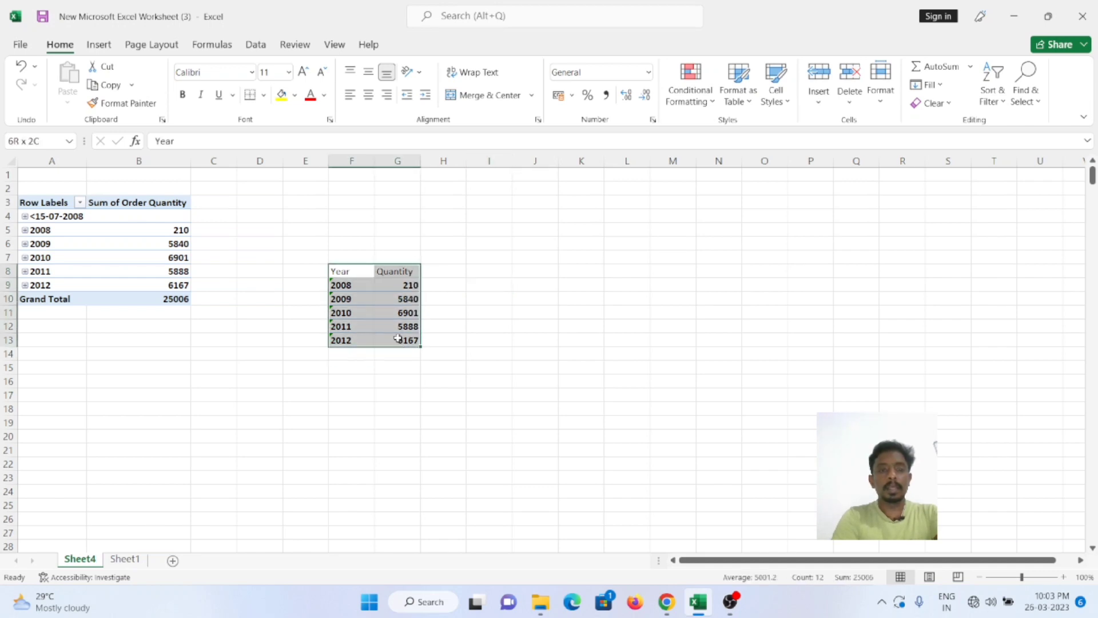
left_click(98, 45)
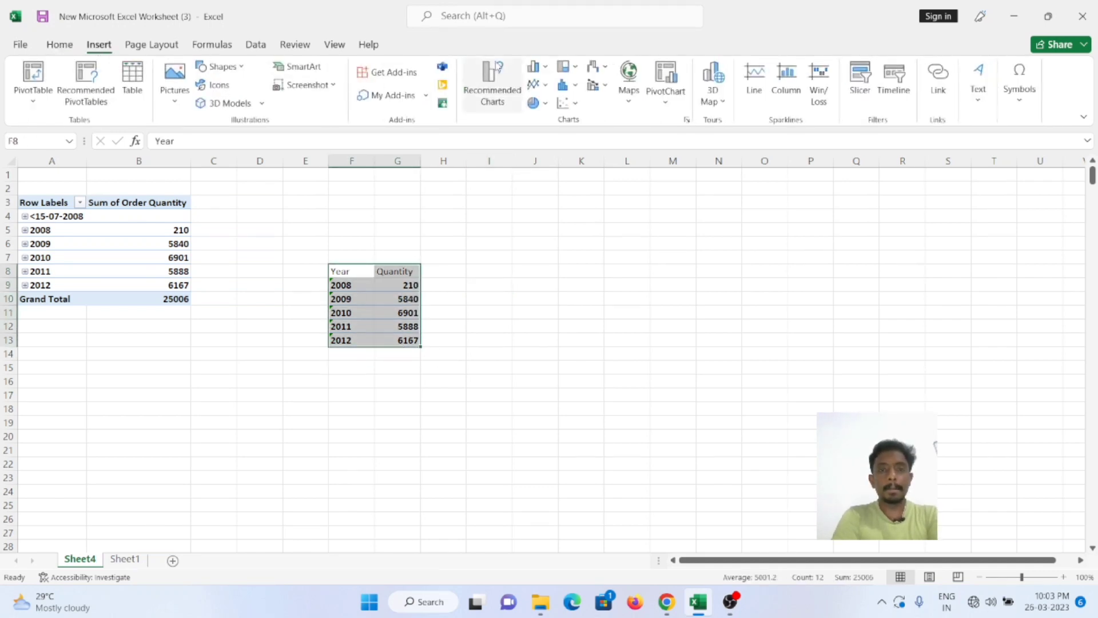
left_click(492, 85)
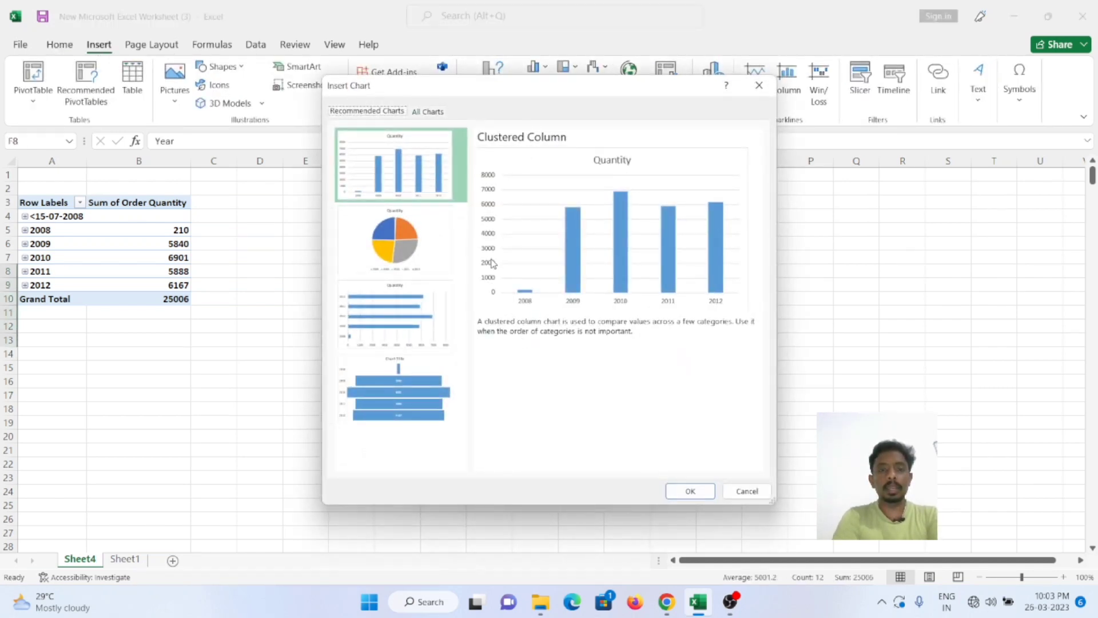
double_click(425, 168)
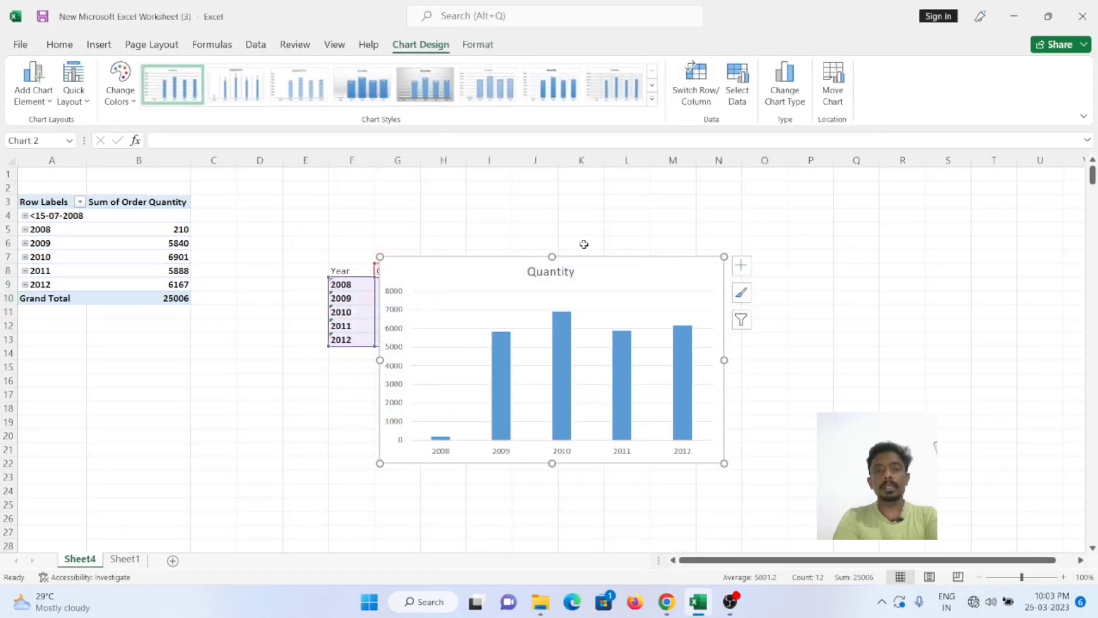
left_click_drag(595, 260, 684, 231)
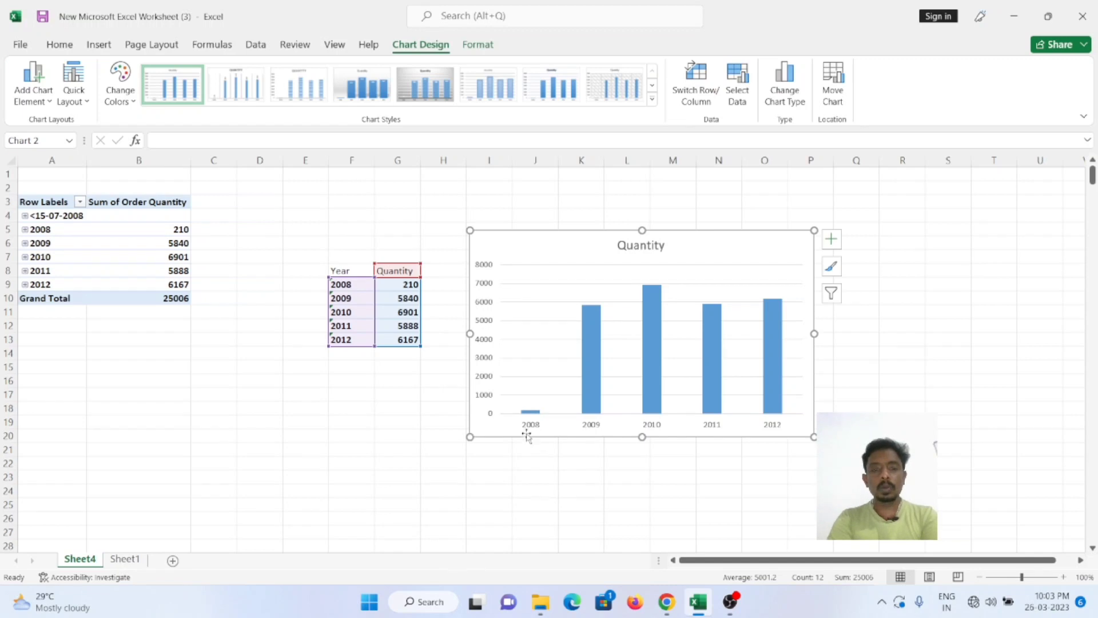
Add data labels to the Quantity column chart and deselect it
left_click(830, 239)
left_click(865, 300)
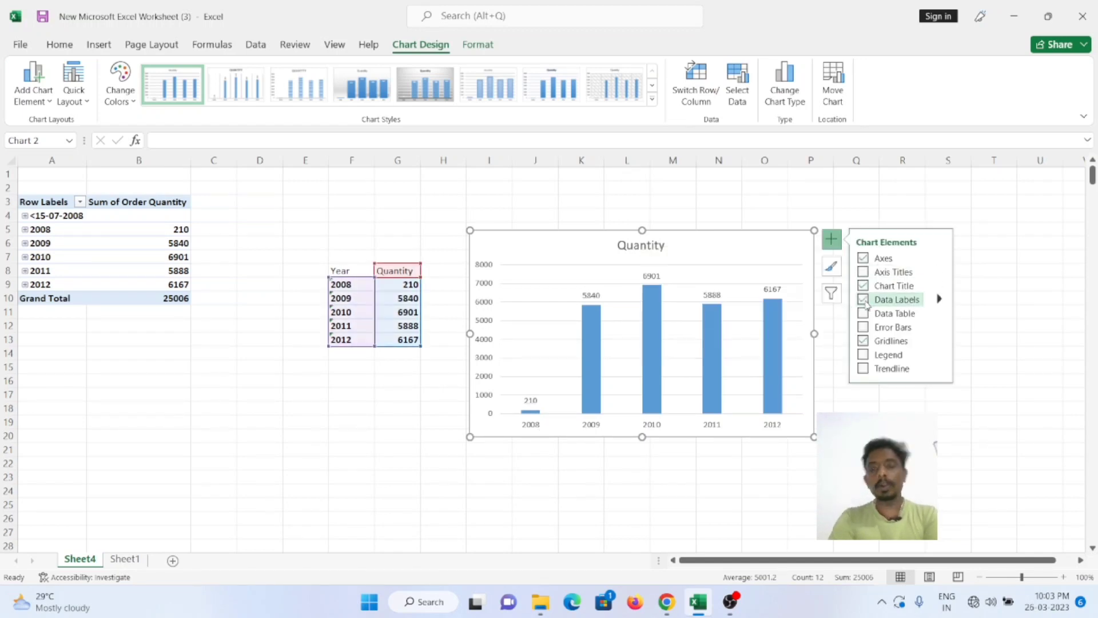
left_click(856, 463)
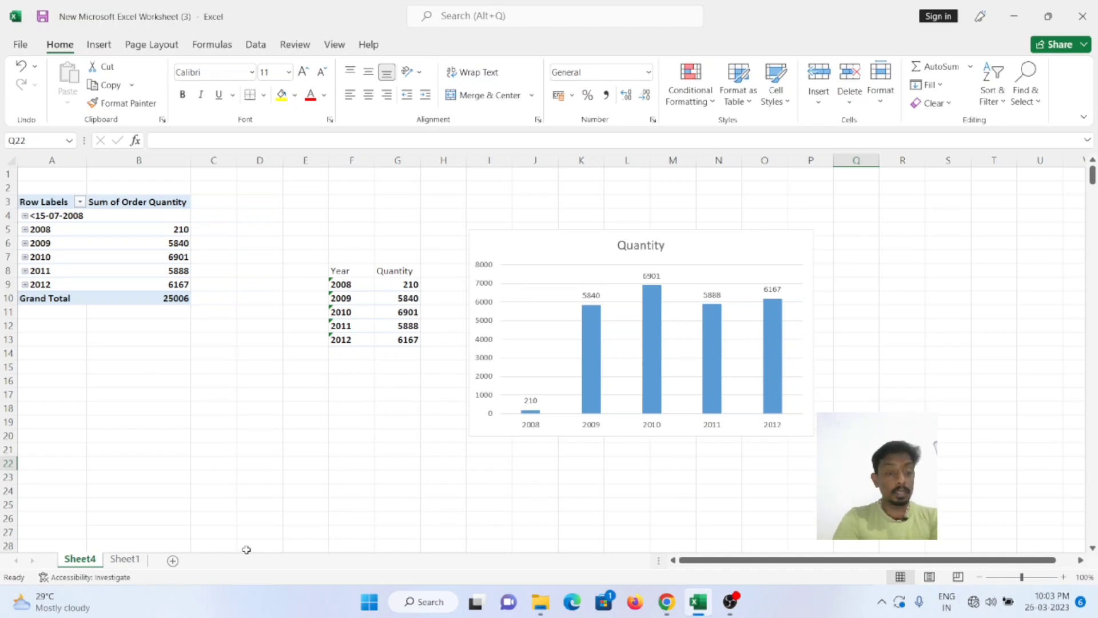
Delete the Quantity column chart and clear the copied Year and Quantity table from Sheet4
left_click(126, 559)
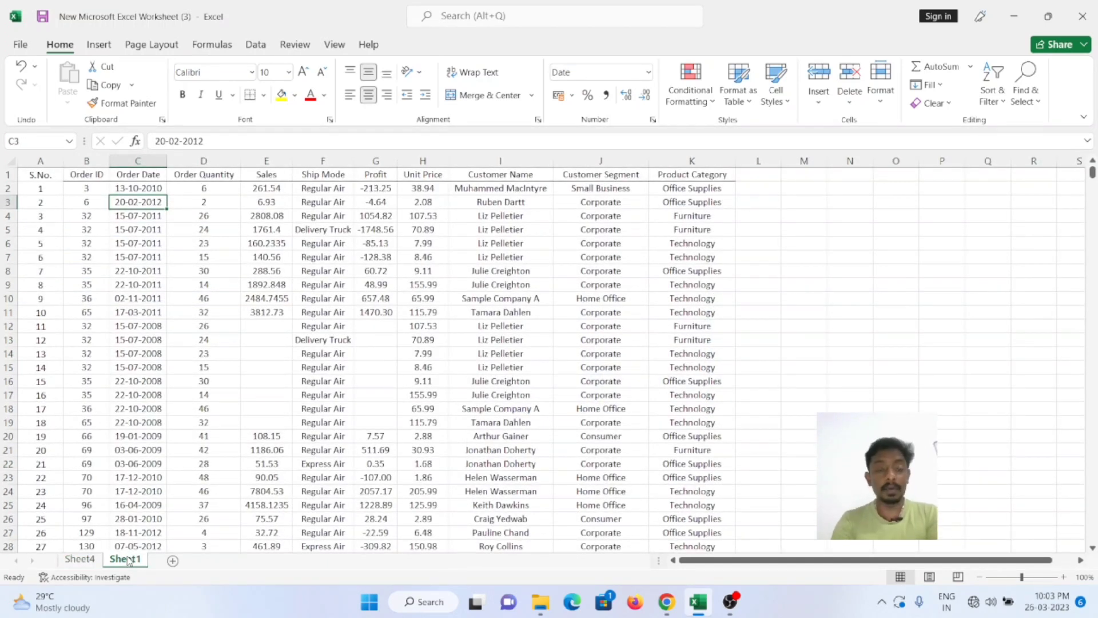
left_click(71, 564)
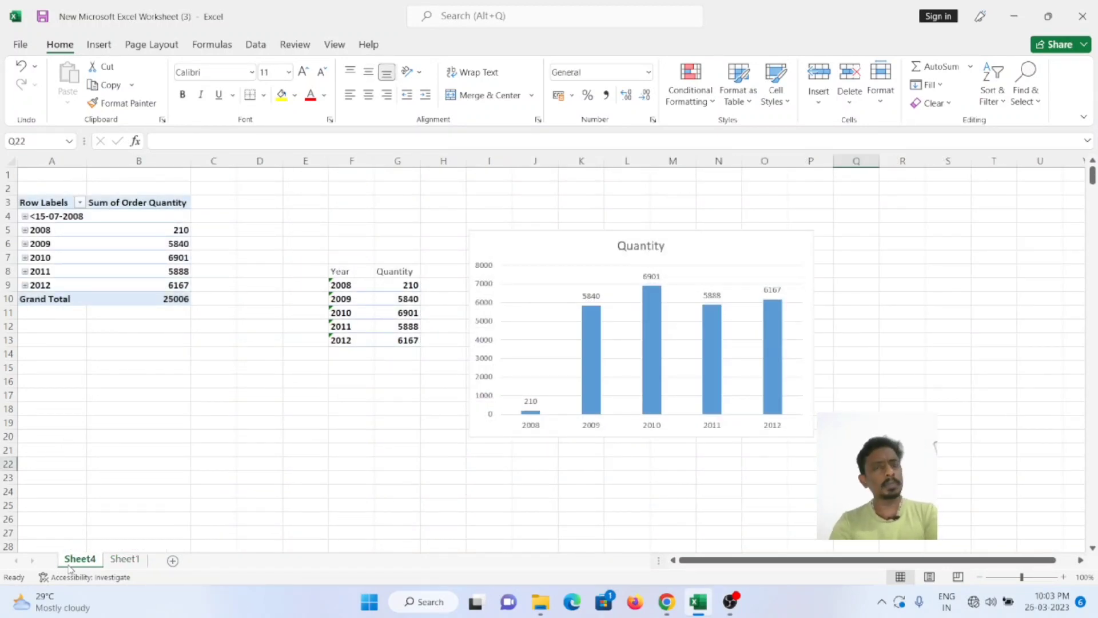
left_click(505, 244)
key("Delete")
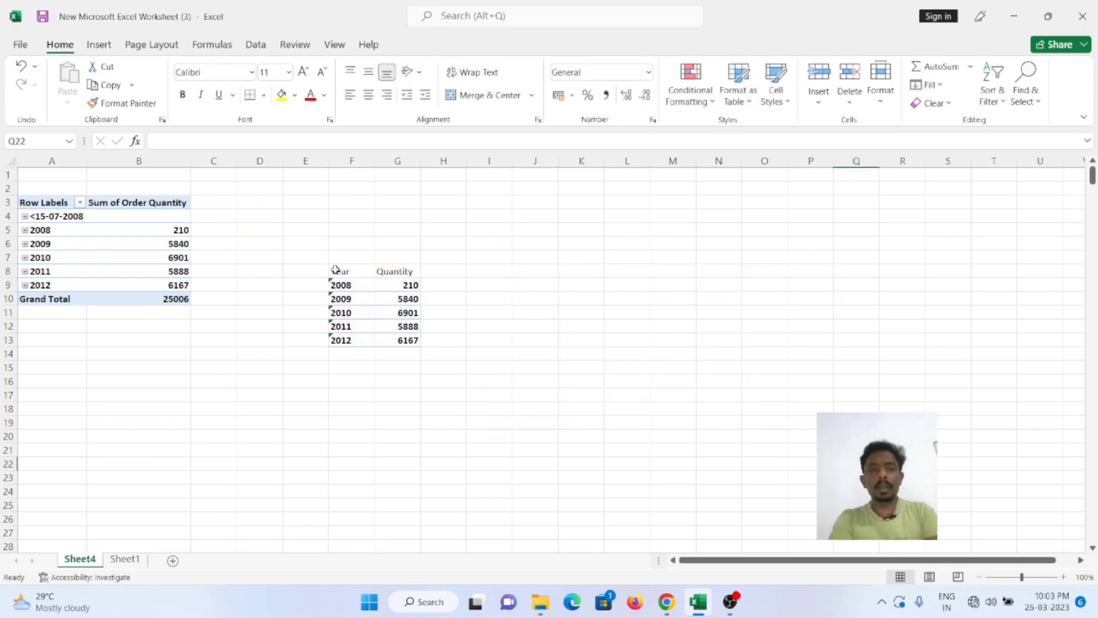
left_click_drag(312, 256, 469, 388)
key("Delete")
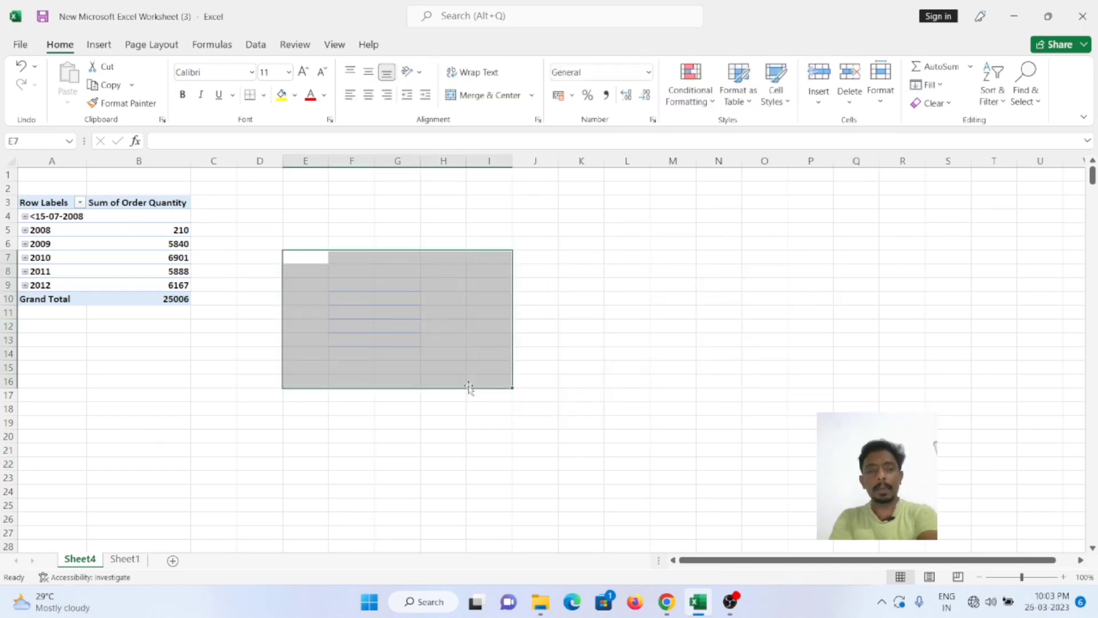
Add the Customer Name field to the rows of the order quantity PivotTable
left_click(130, 249)
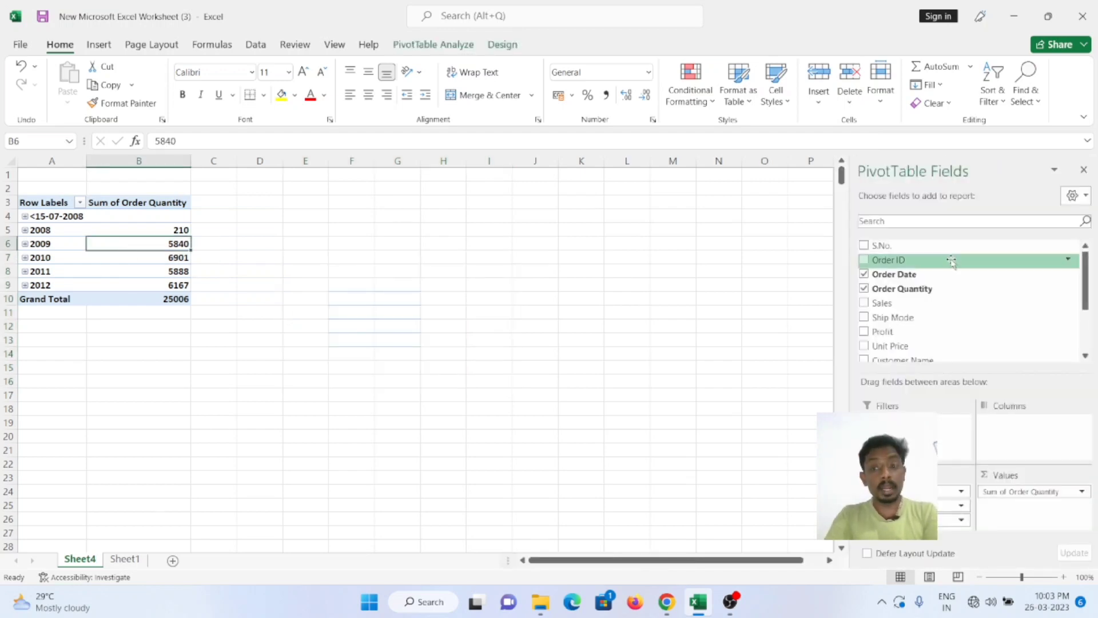
left_click(1087, 358)
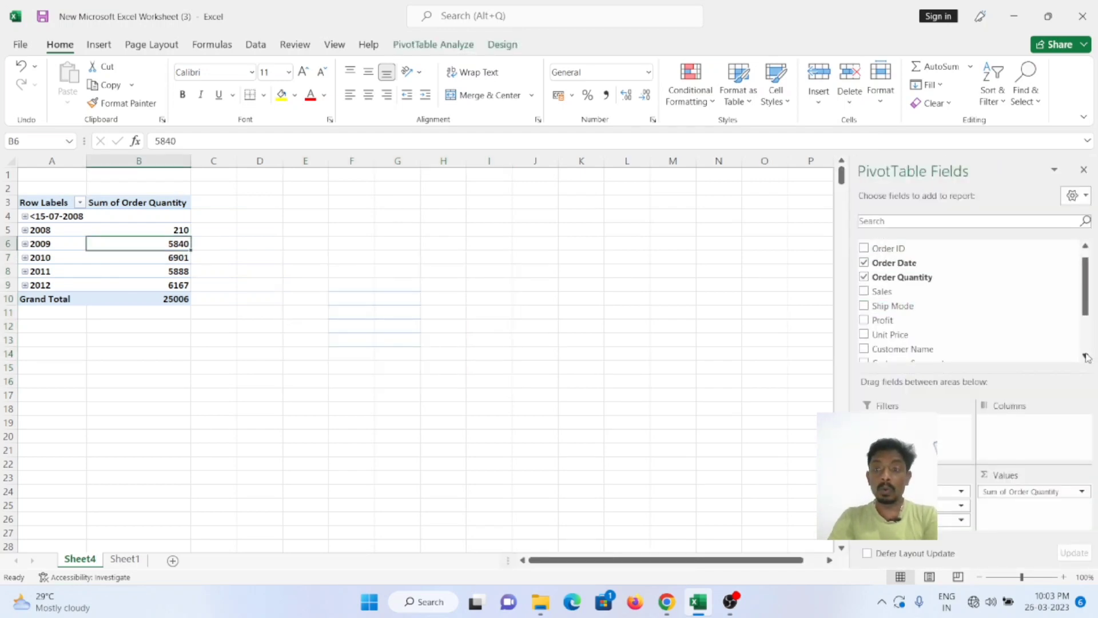
left_click(1087, 357)
left_click(1087, 358)
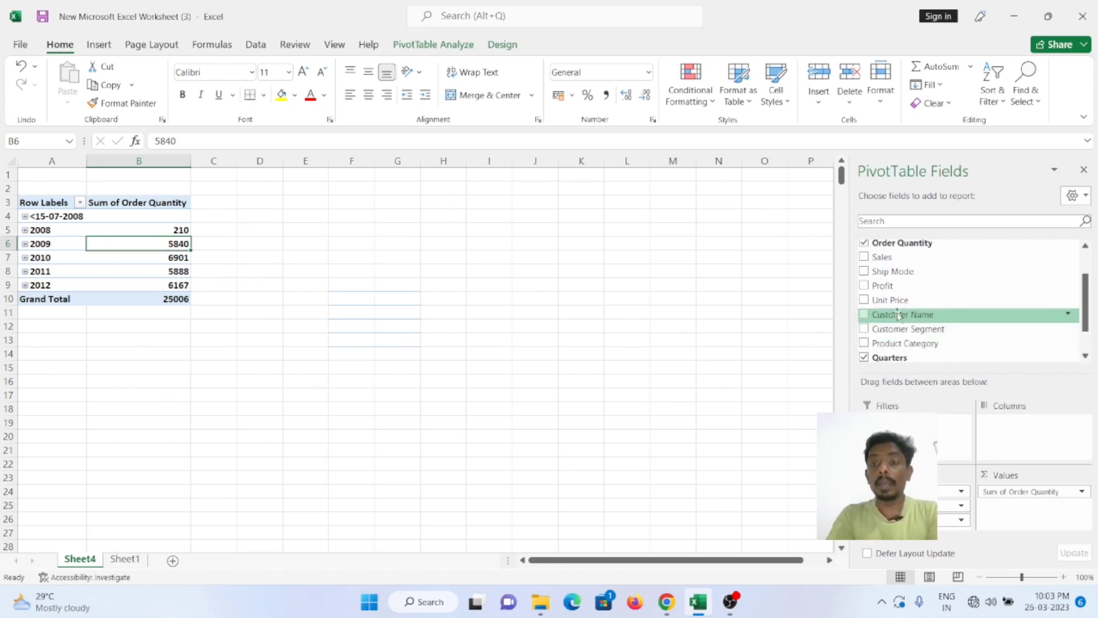
left_click(864, 316)
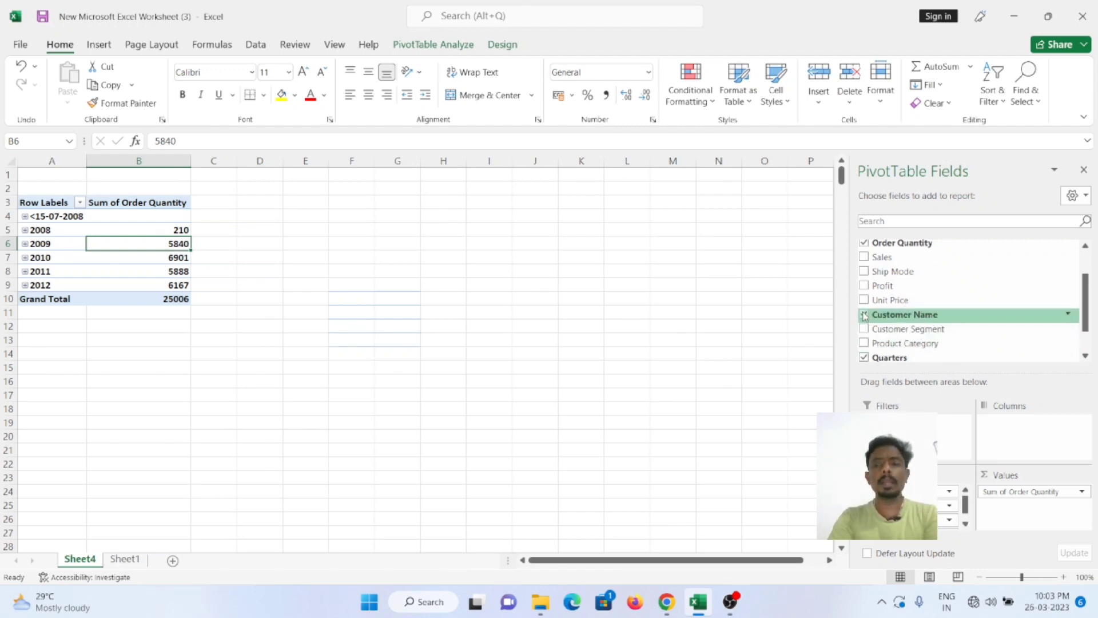
left_click(442, 366)
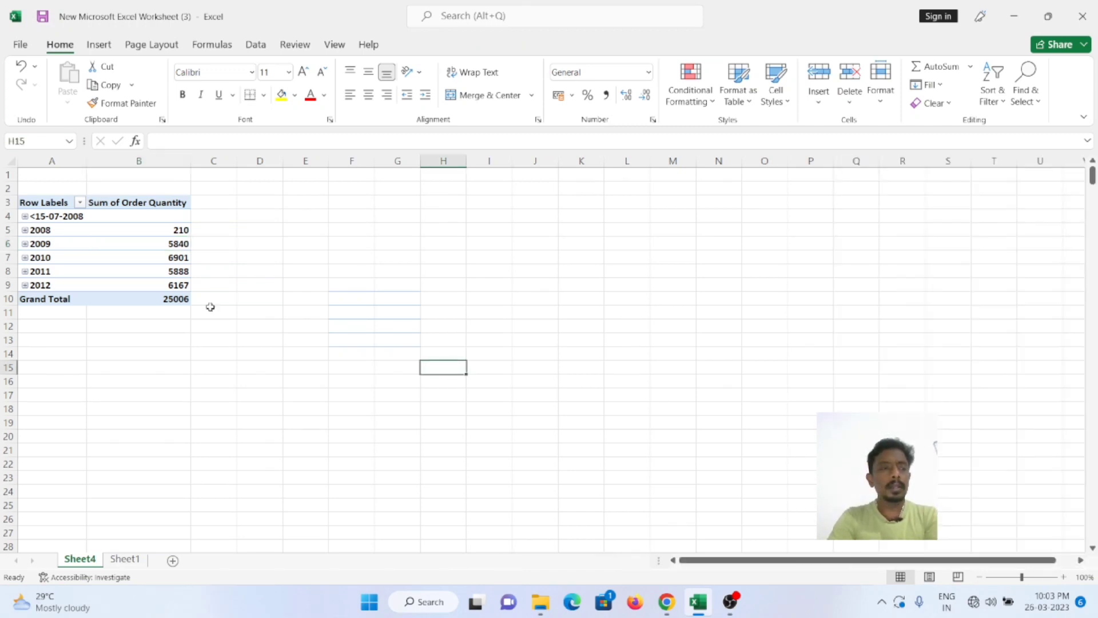
Expand 2008 with its Qtr3 and Qtr4 and 2009 with its Qtr1 down to customer level, and close the PivotTable field list
left_click(28, 232)
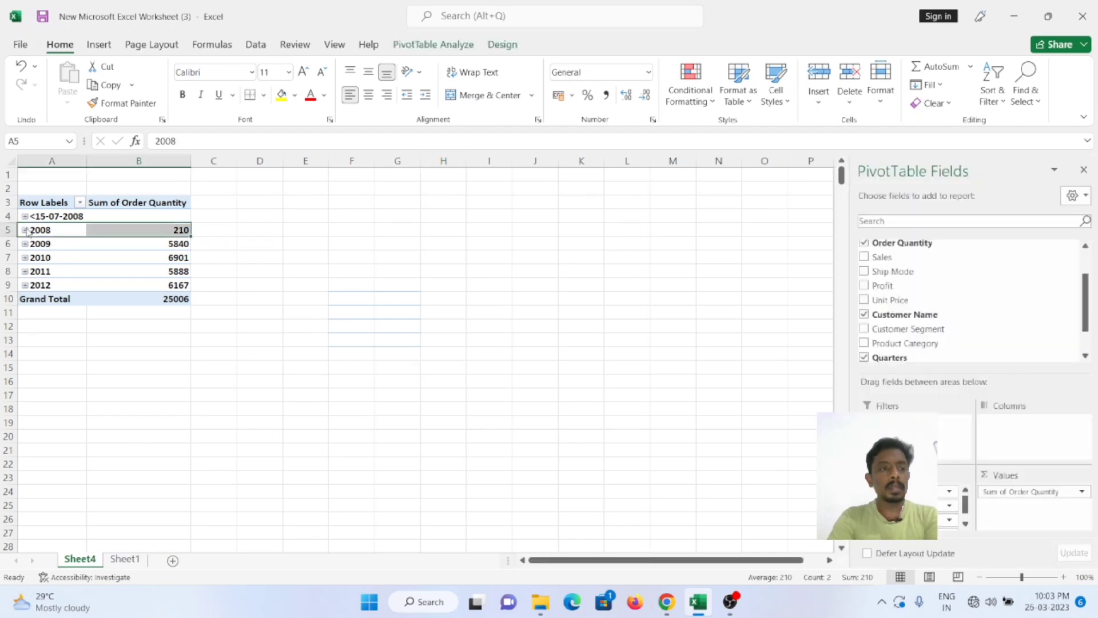
left_click(25, 230)
left_click(35, 245)
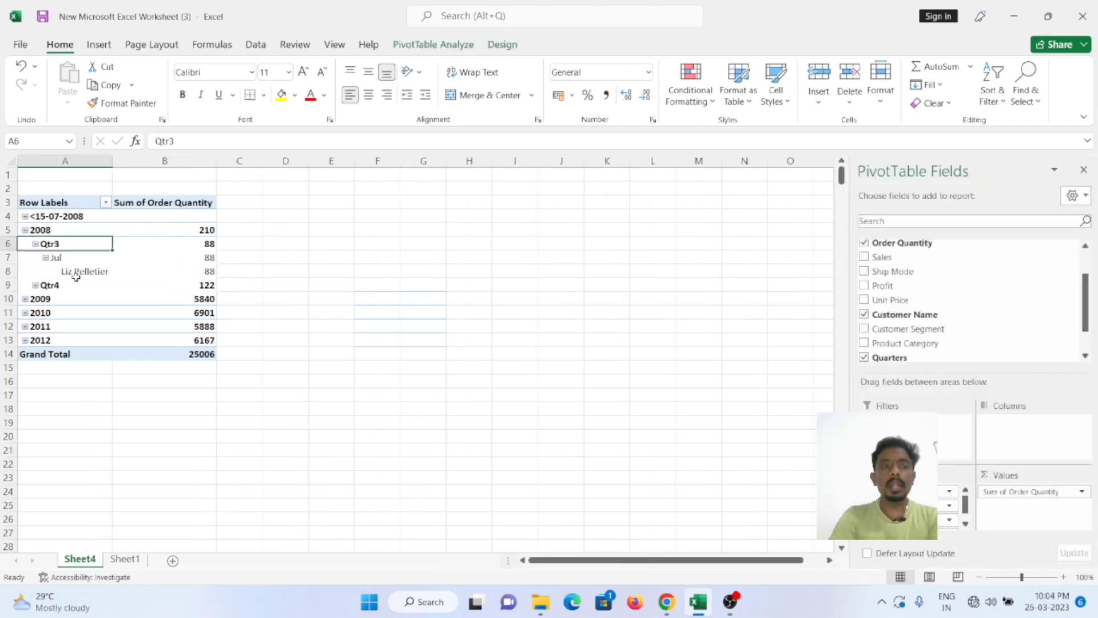
left_click(210, 273)
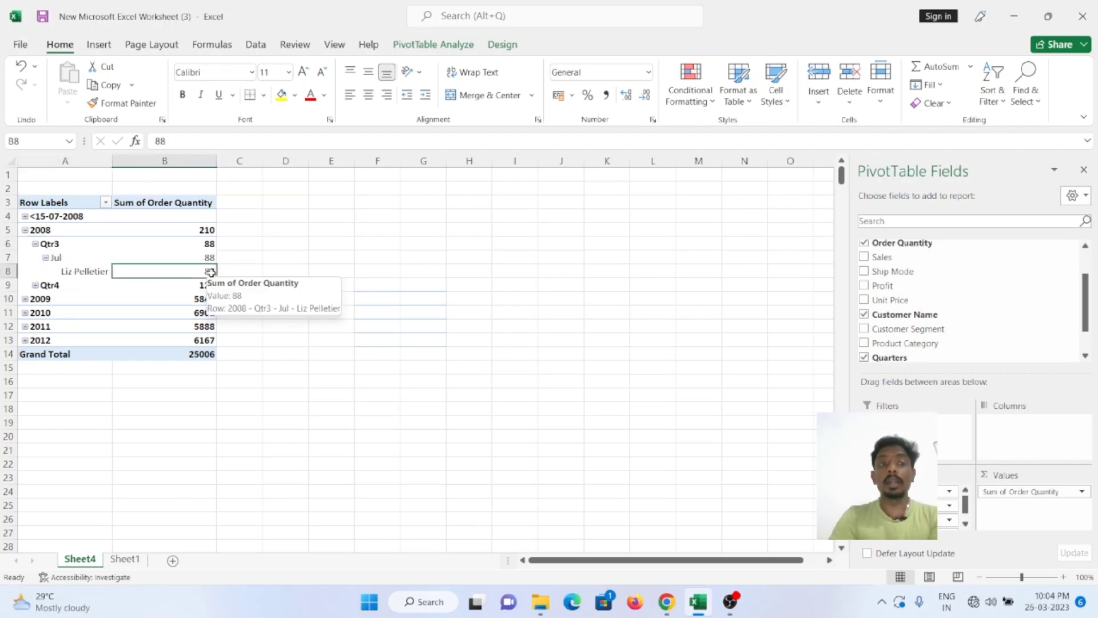
left_click(35, 285)
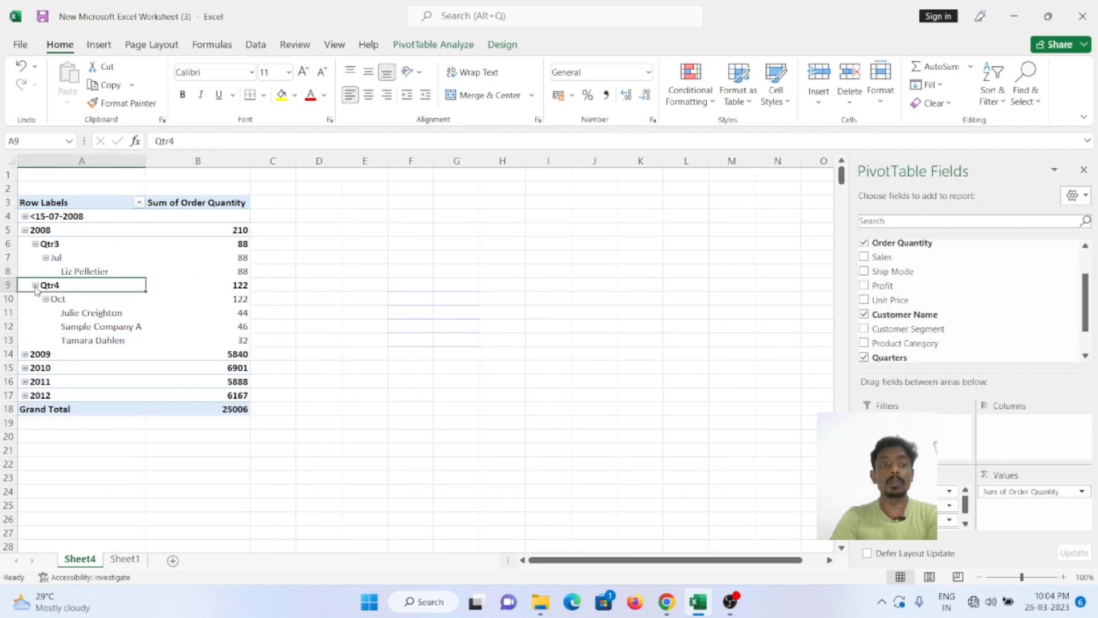
left_click(25, 355)
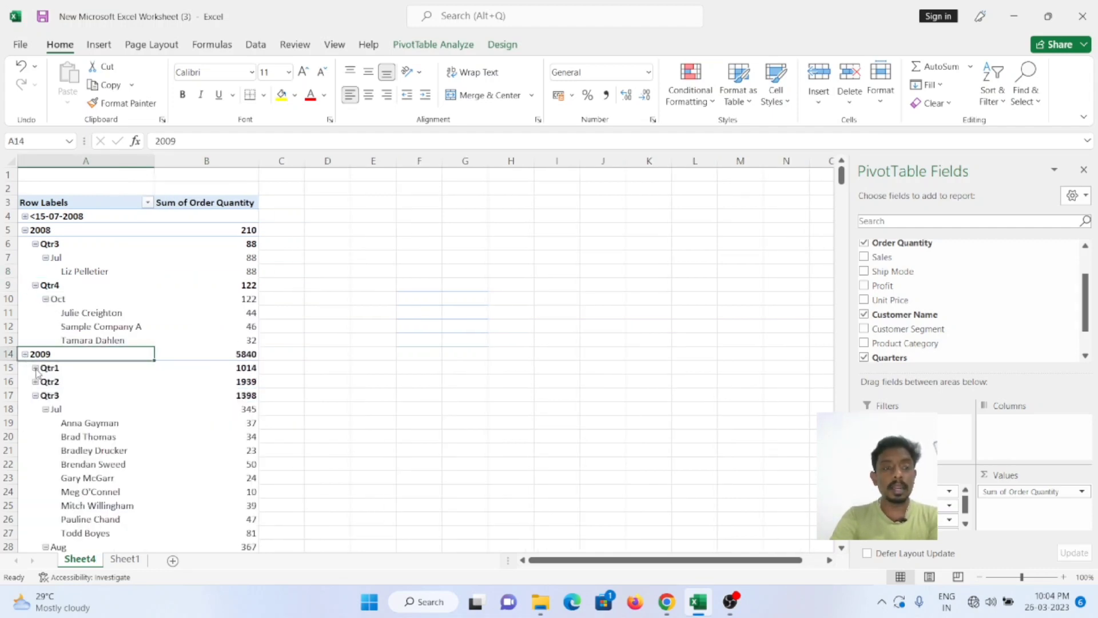
left_click(36, 368)
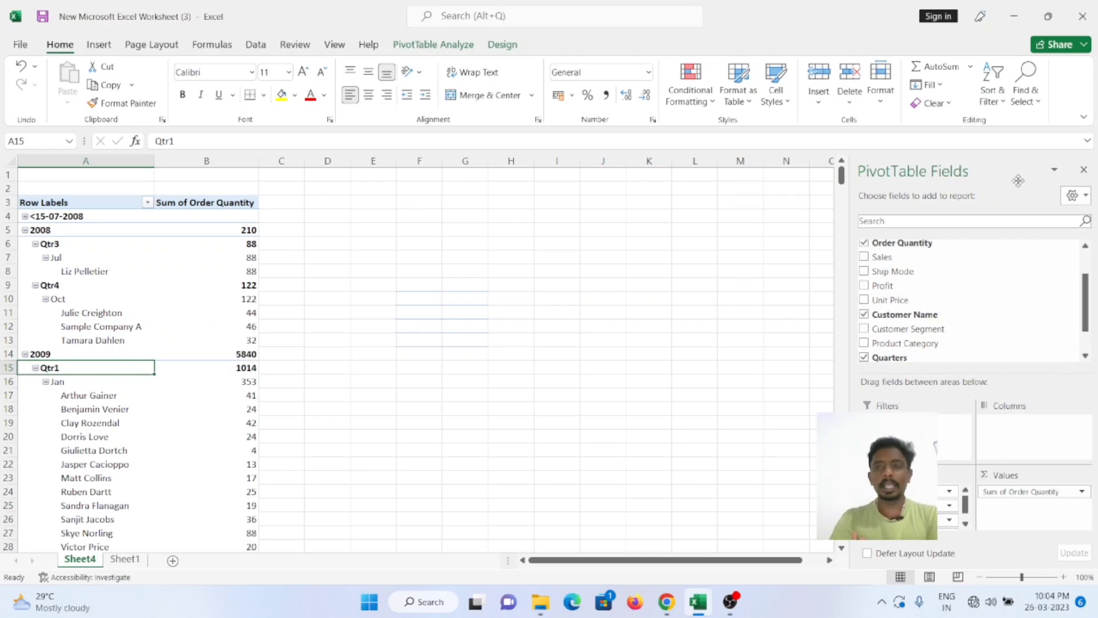
left_click(1084, 169)
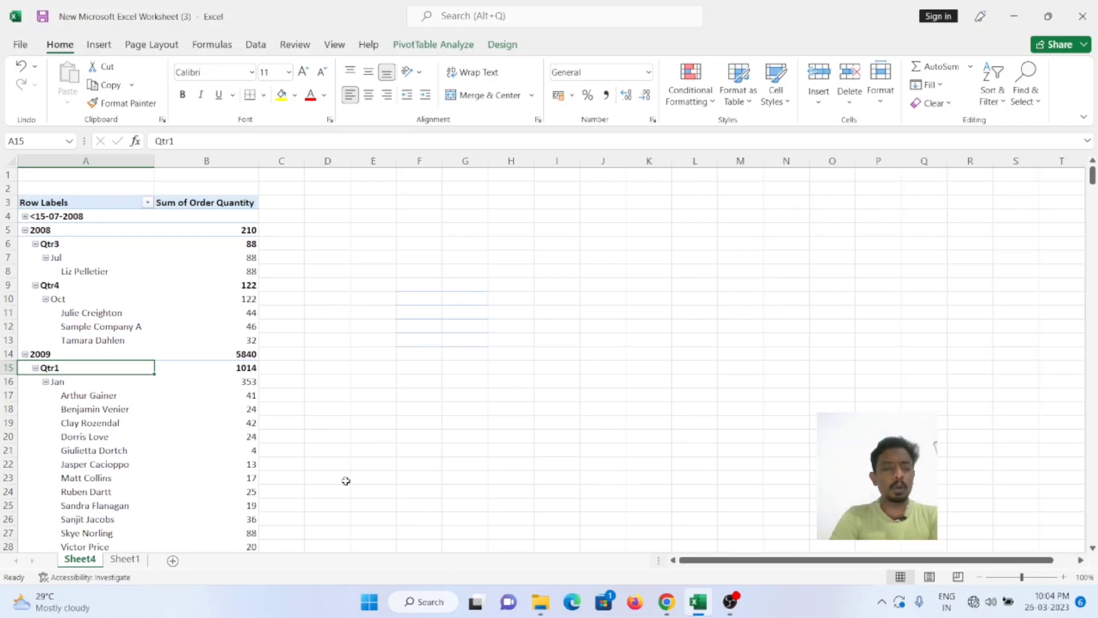
Insert the recommended PivotTable Sum of Profit by Ship Mode from the full data range on Sheet1
left_click(125, 558)
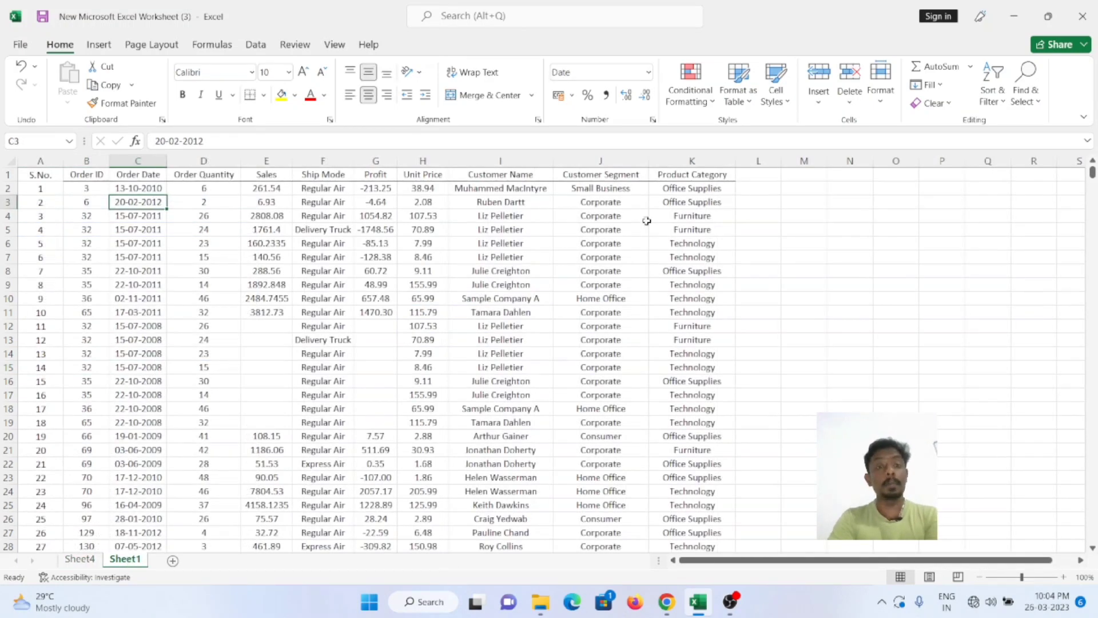
left_click(807, 202)
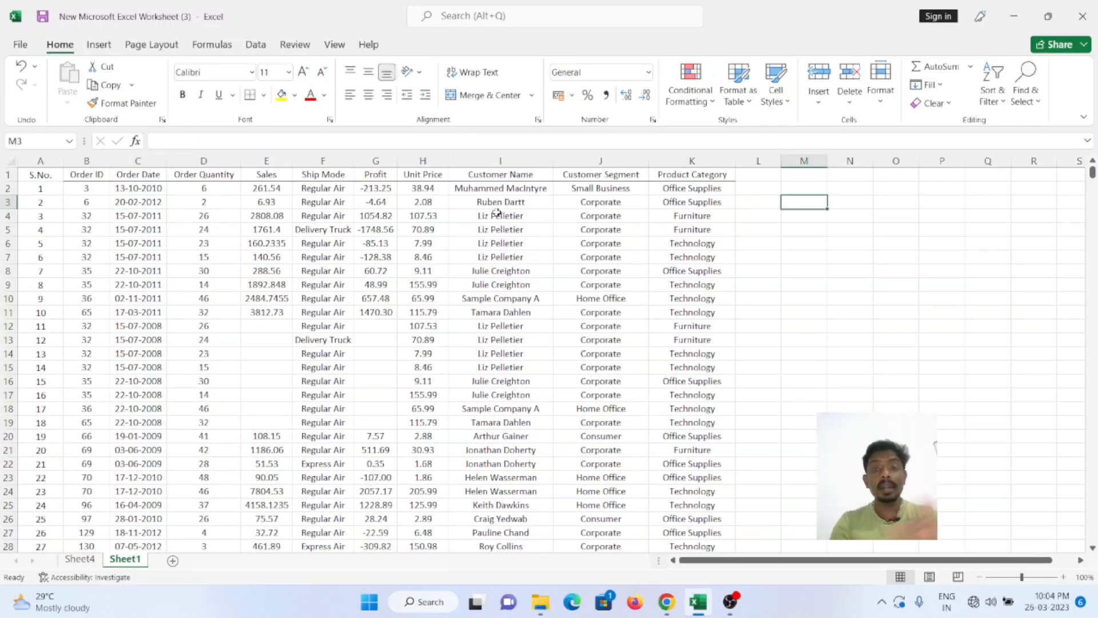
left_click(28, 174)
key("ctrl+shift+Right")
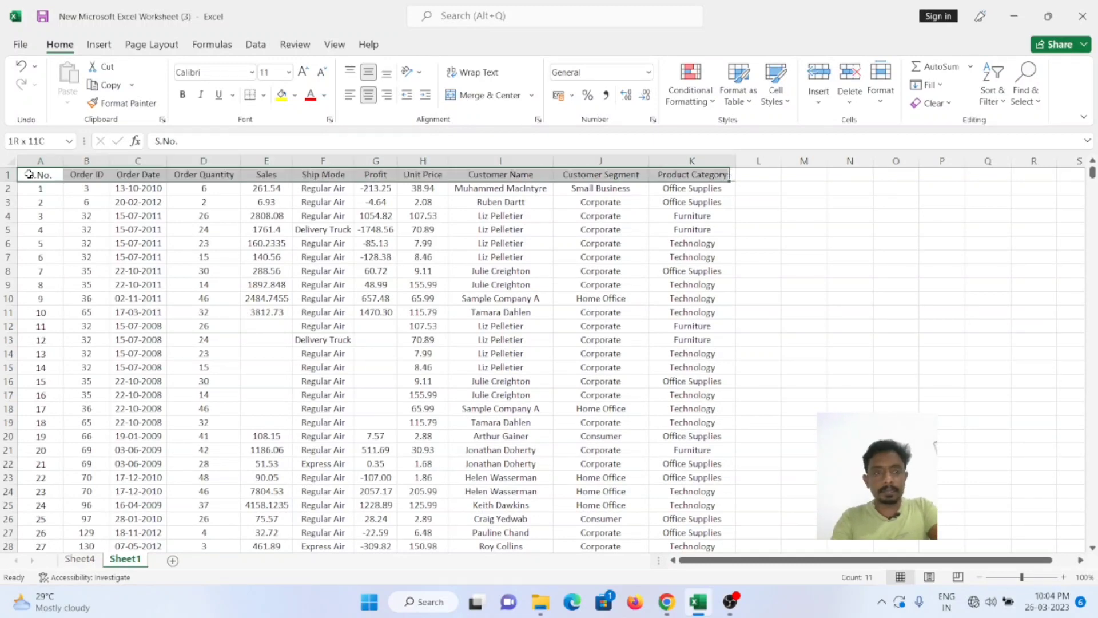
key("ctrl+shift+Down")
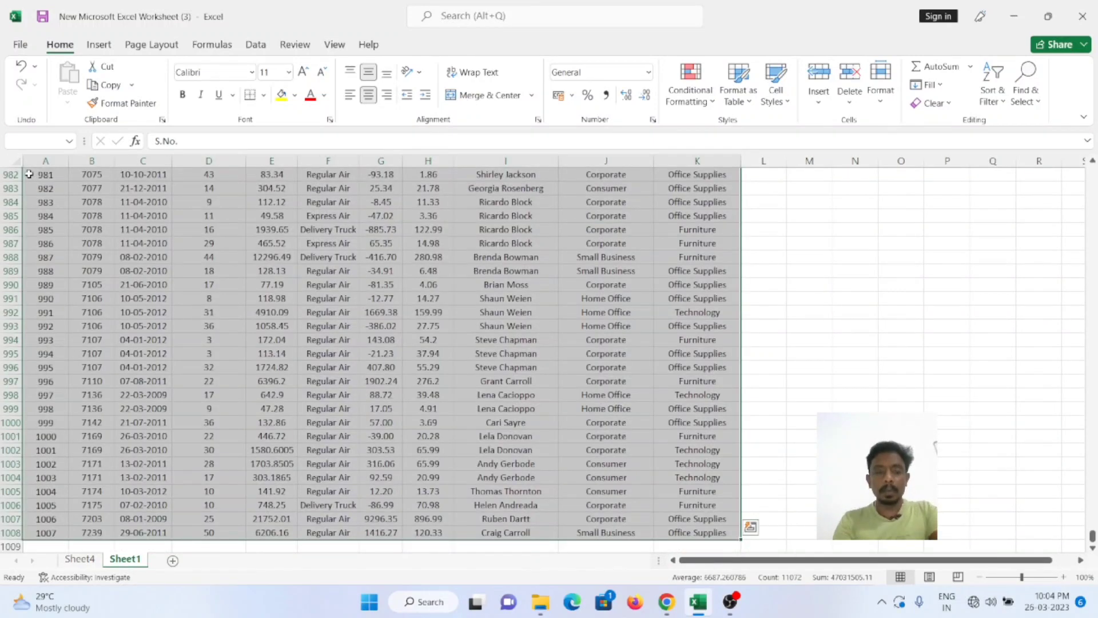
left_click(98, 45)
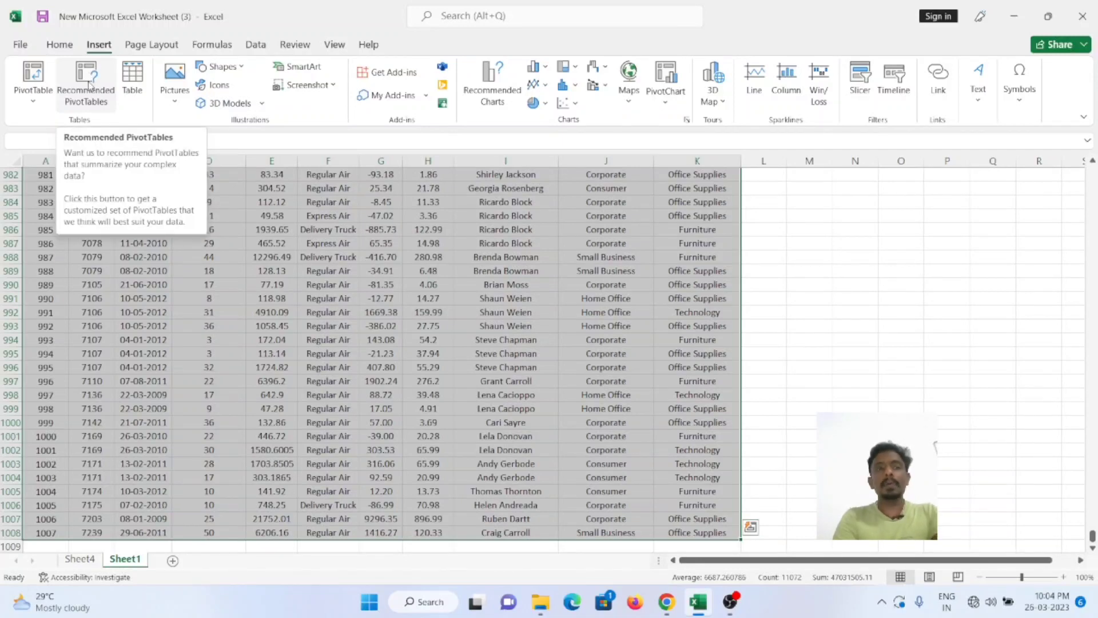
left_click(89, 85)
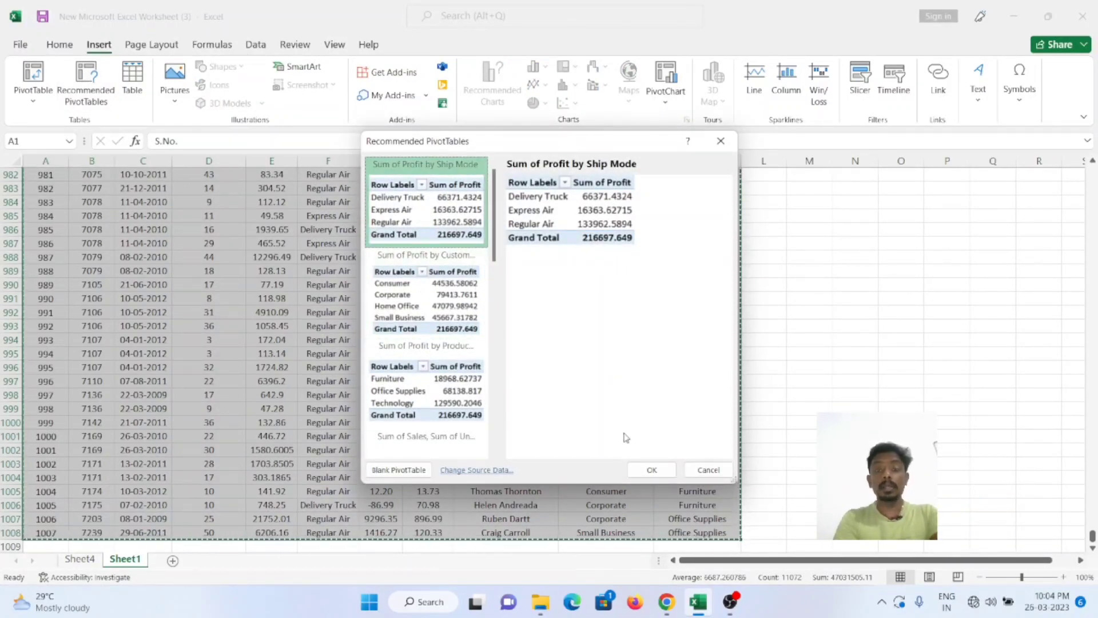
left_click(656, 474)
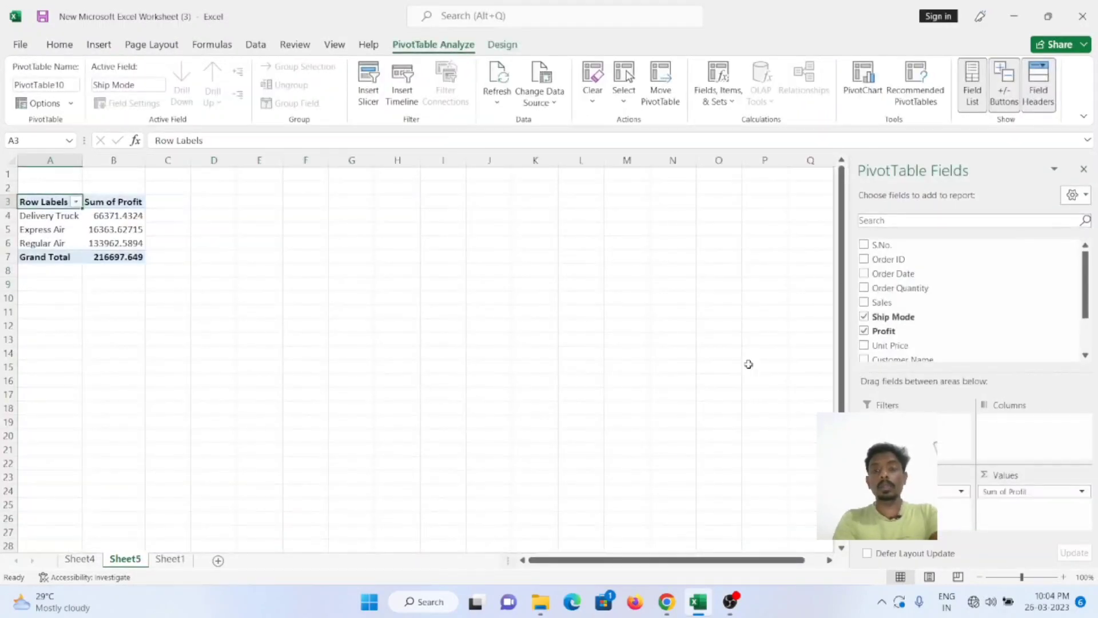
Review the Delivery Truck profit row and return to the order quantity PivotTable on Sheet4
left_click(34, 216)
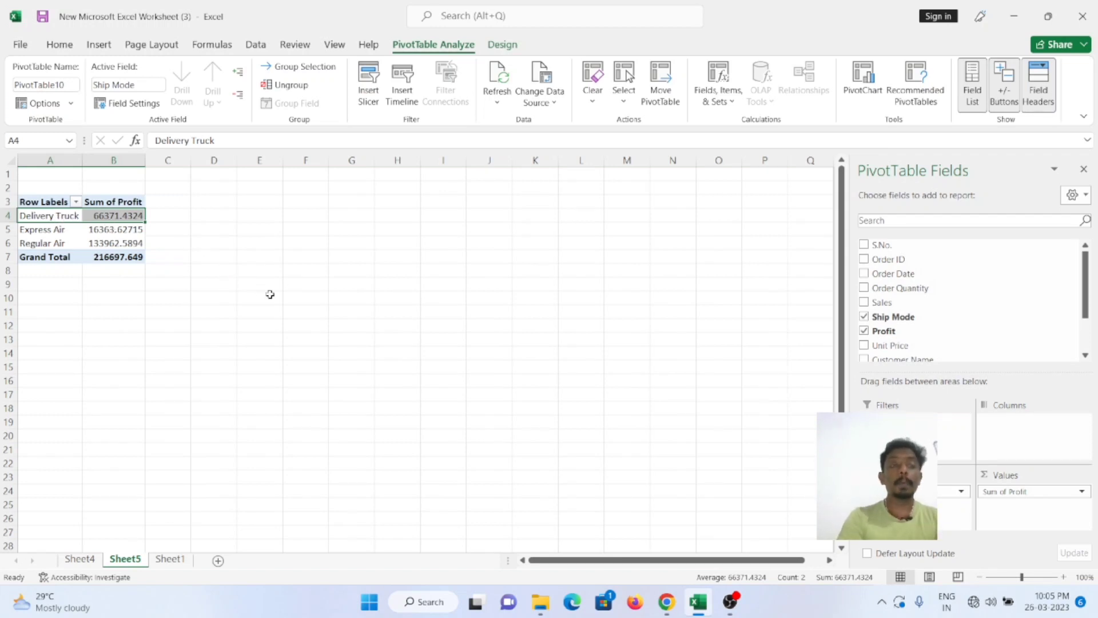
left_click(184, 562)
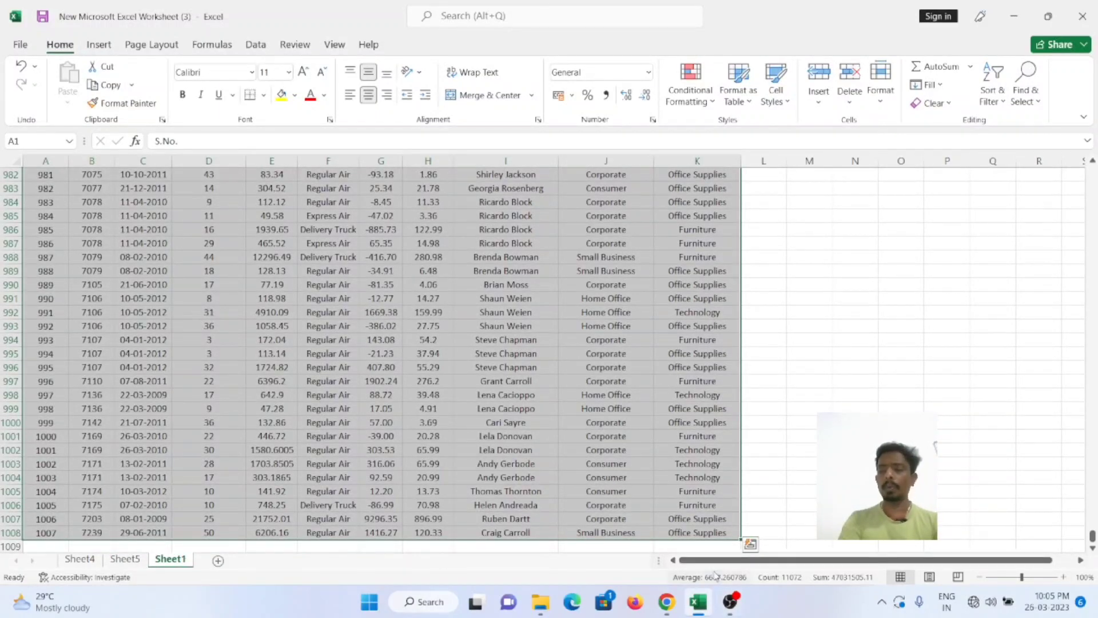
left_click(80, 559)
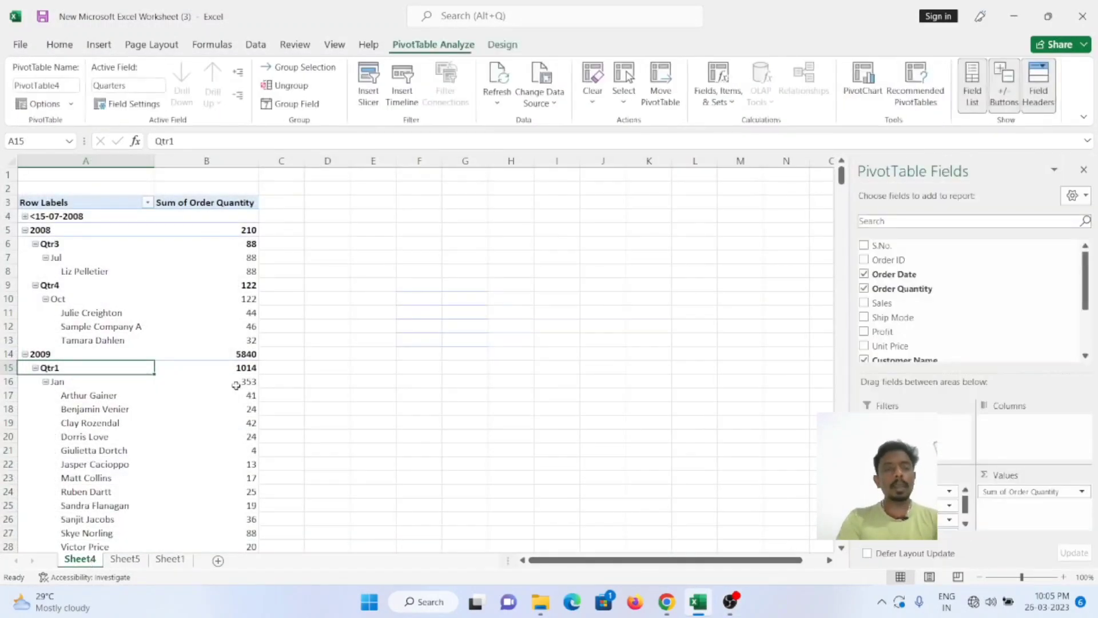